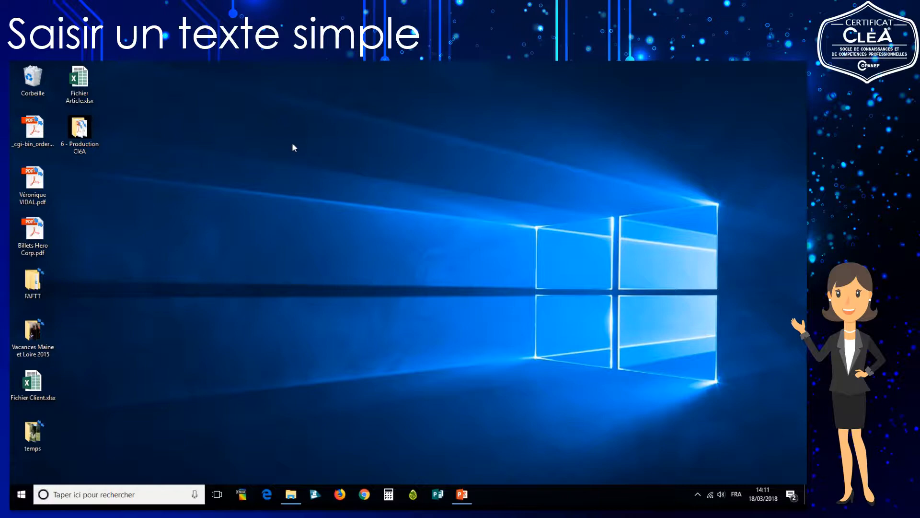
Open a blank document in Word 2016 and write a greeting with the first name, ending "et je vais vous montrer comment saisir au clavier"
left_click(20, 499)
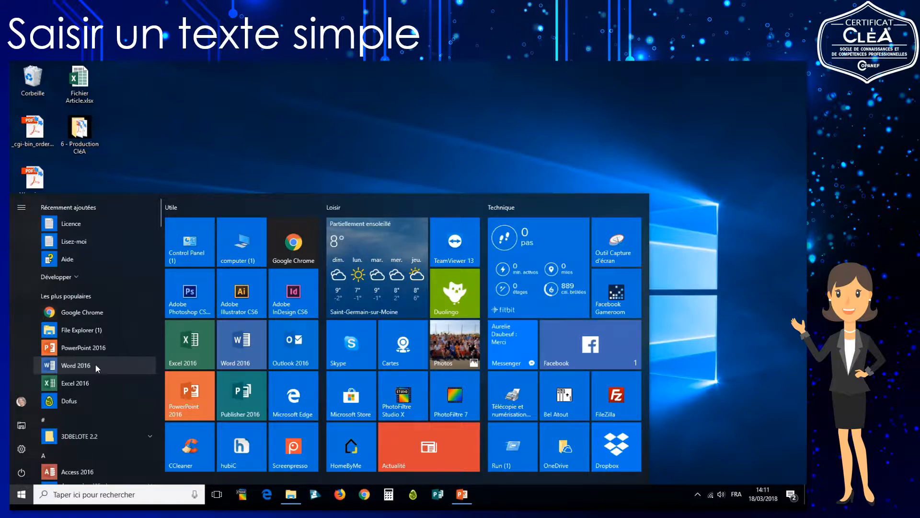
left_click(246, 347)
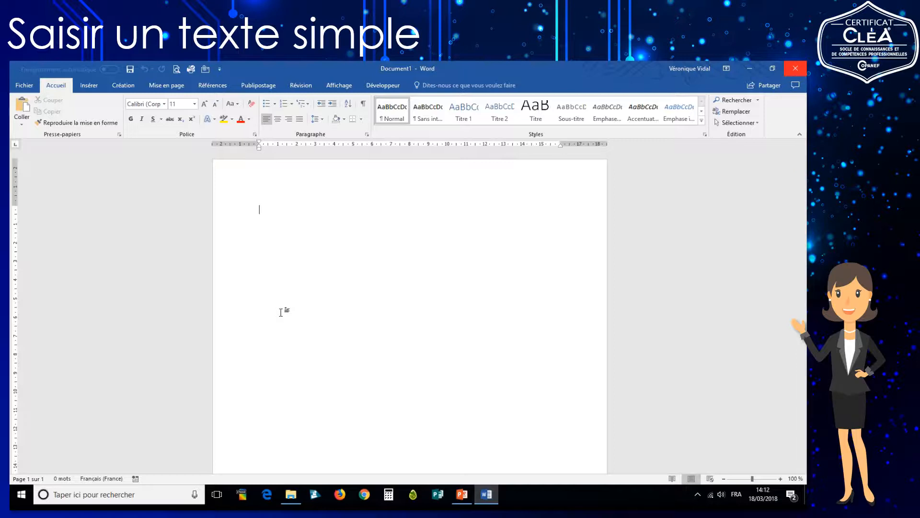
type("onjour ")
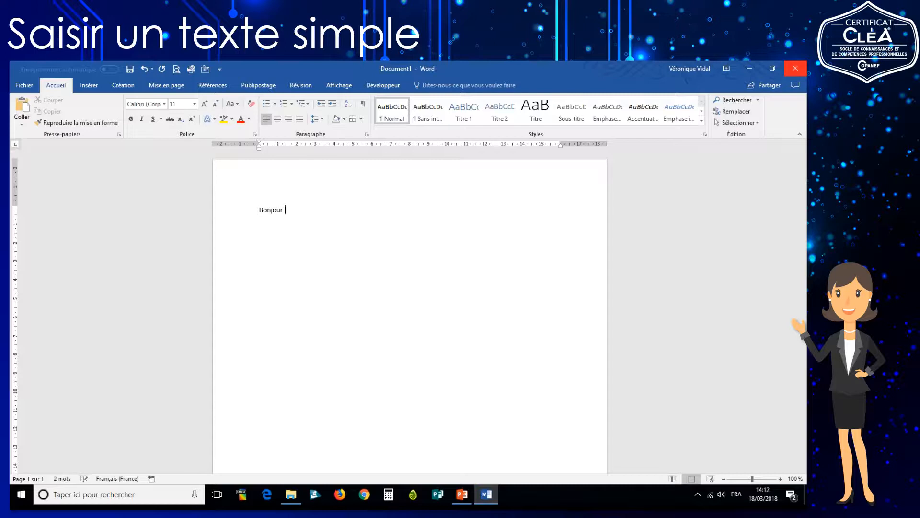
type("je m'appelle Mathilde et je vais vous montrer comment saisir au clavier")
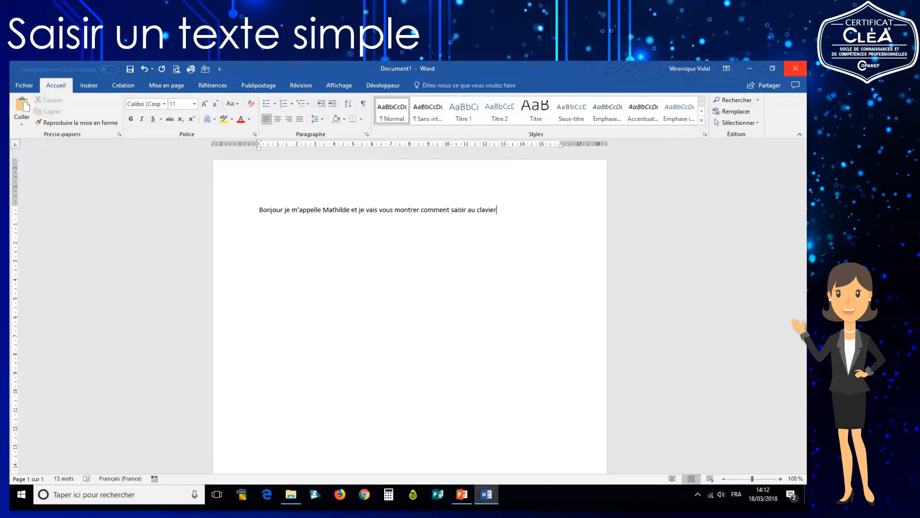
Complete the opening sentence with "sans me préocuper de la fin de la ligne."
type("sans me ")
type("préo")
type("cuper")
type(" de la fin de")
type(" la")
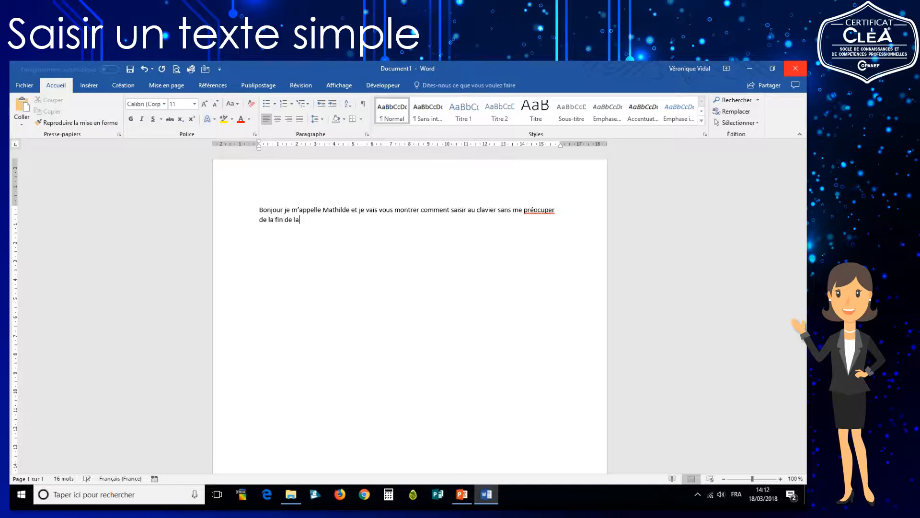
type(" ligne")
type(".")
Add a second paragraph: "Je vous montre comment saisir et faire un nouveau paragraphe. Aujourd'hui, je suis ravie de vous montrer la saisie au kilomètre."
key("Return")
type("Je vous montre comment saisir ")
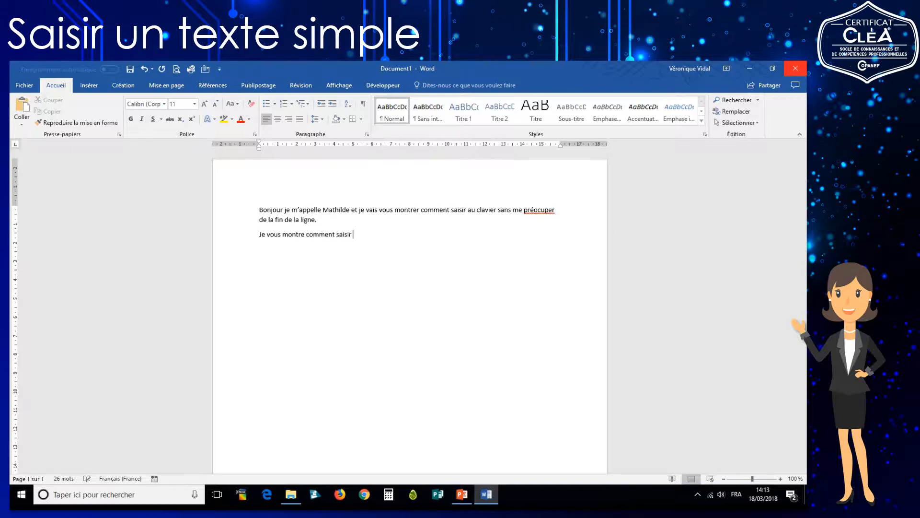
type("et faire un nouveau paragraphe.")
type("Aujou")
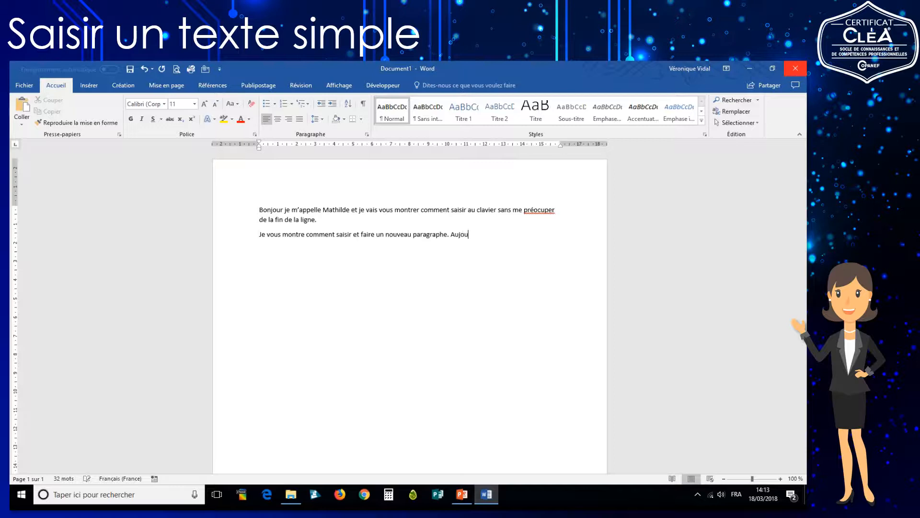
type("rd'hui,")
type("je suis ravie de vous montrer la saisie au ")
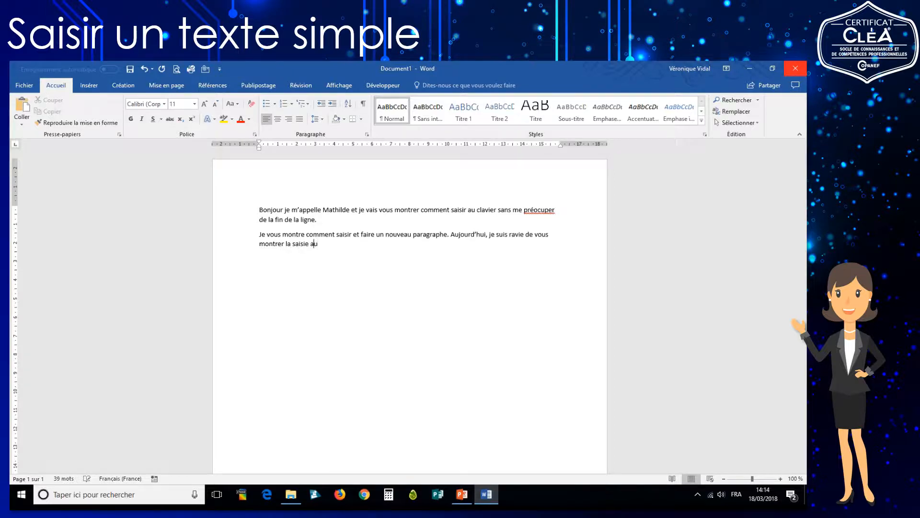
type("kilomètre.")
key("Return")
key("Tab")
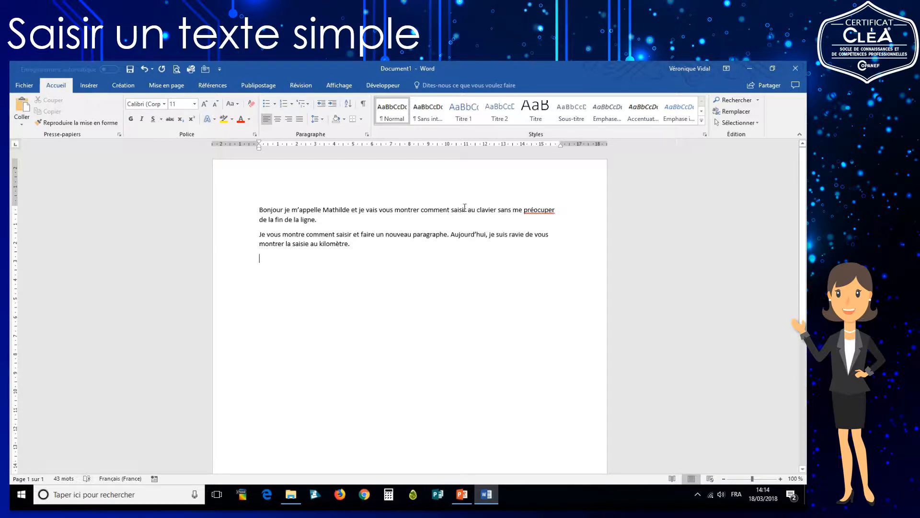
Correct the misspelled word "préocuper" in the first paragraph to the suggested spelling "préoccuper"
right_click(538, 211)
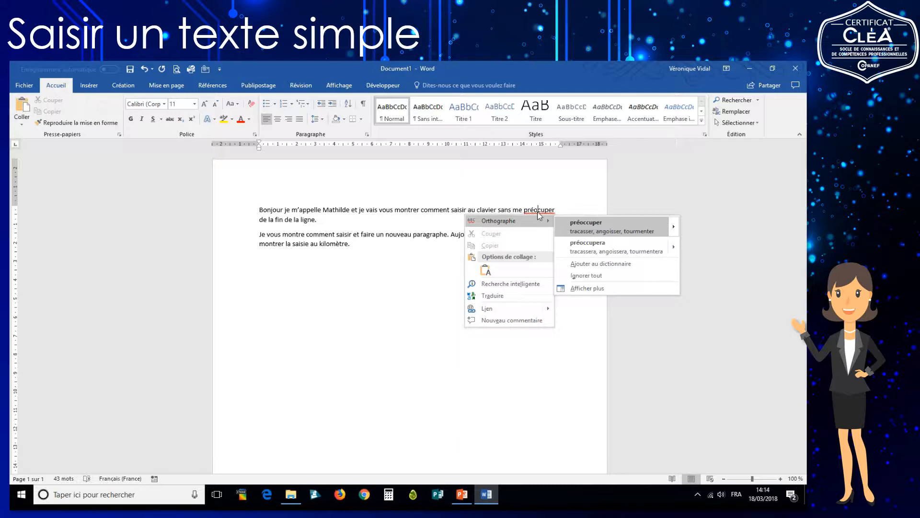
left_click(619, 226)
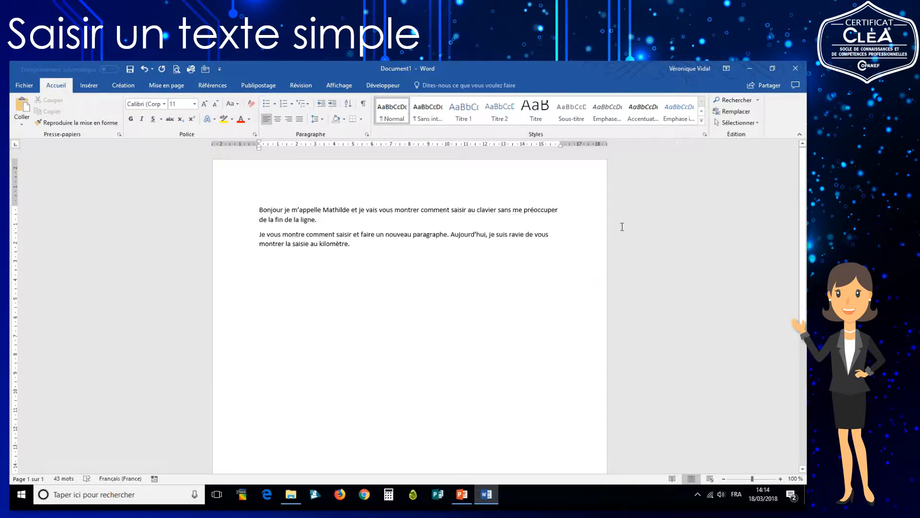
Insert the surname in capitals after the first name in the first paragraph, and "ce matin," after "Aujourd'hui," in the second
left_click(434, 265)
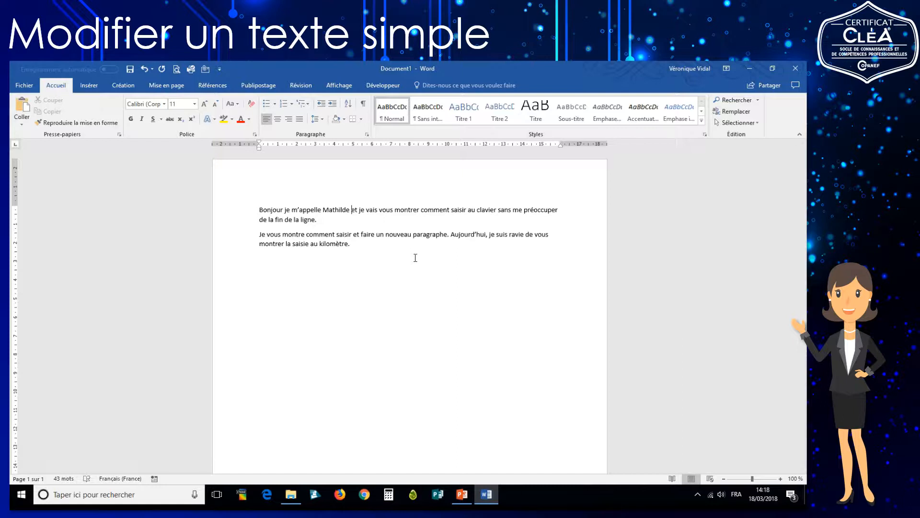
type("ALAIN")
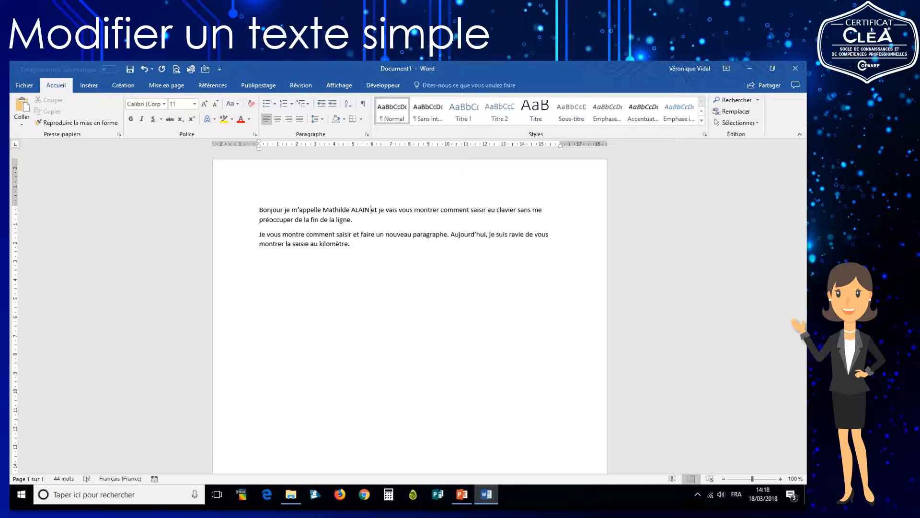
left_click(486, 235)
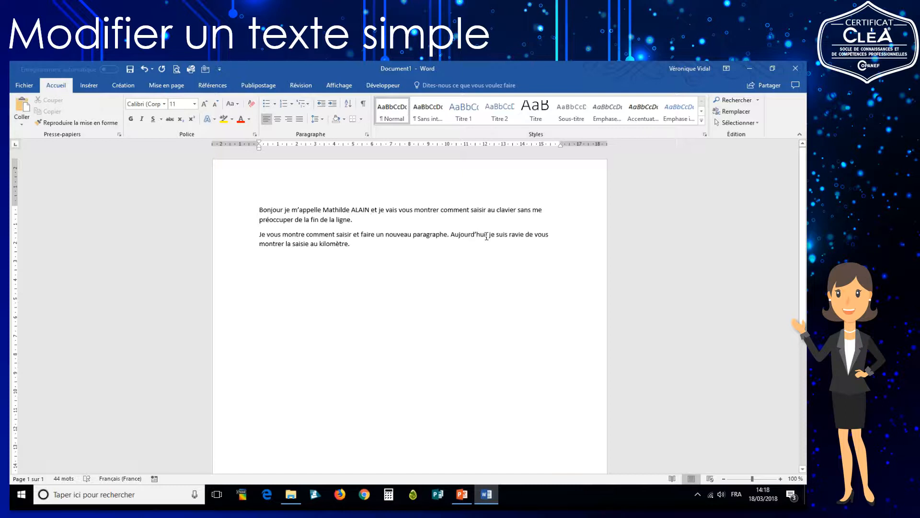
type(", ce matin,")
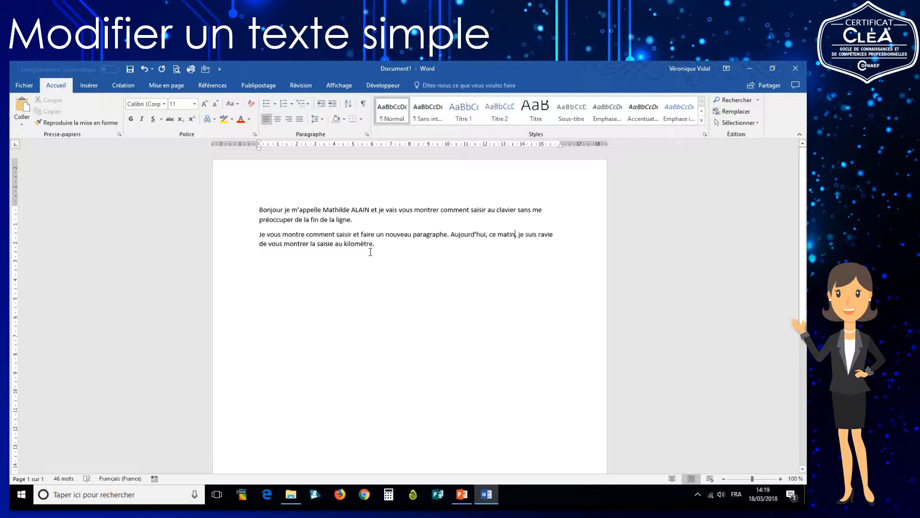
Replace the word "montre" at the start of the second paragraph with "expliquer"
left_click(304, 234)
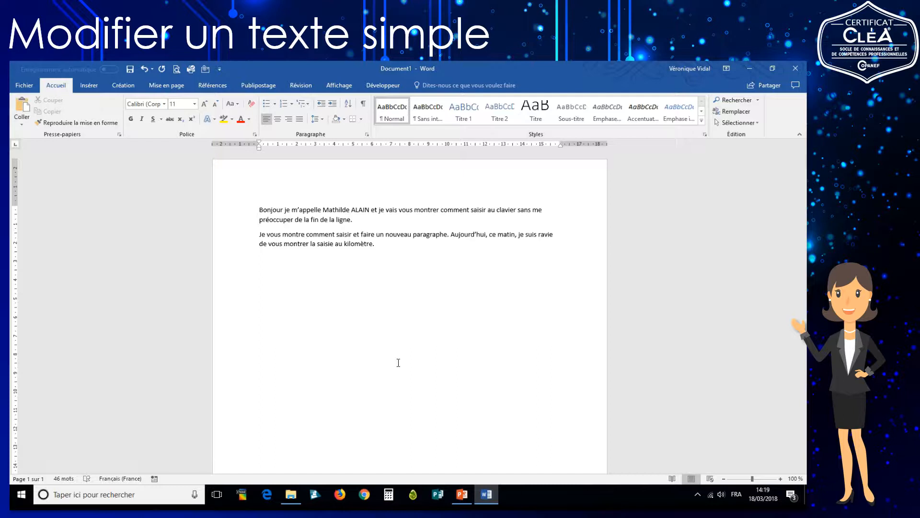
key("BackSpace")
key("BackSpace")
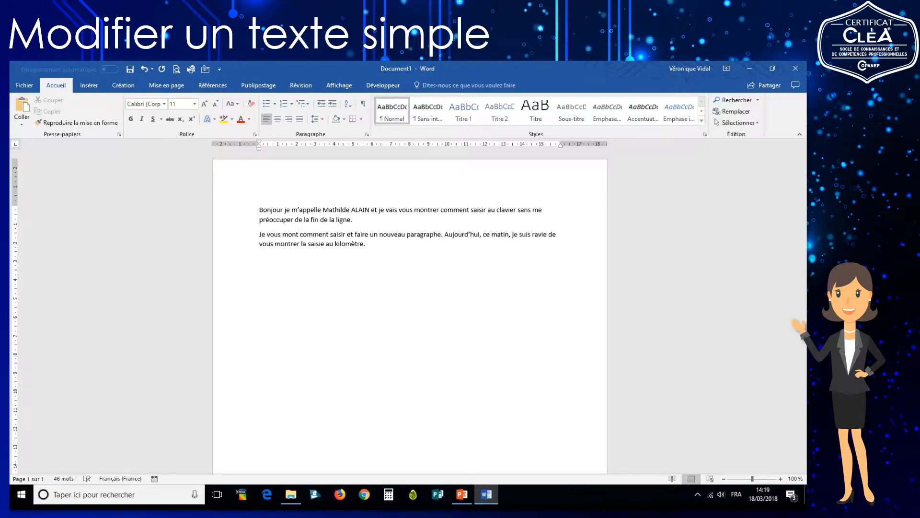
key("BackSpace")
key("BackSpace")
key("BackSpace")
key("BackSpace")
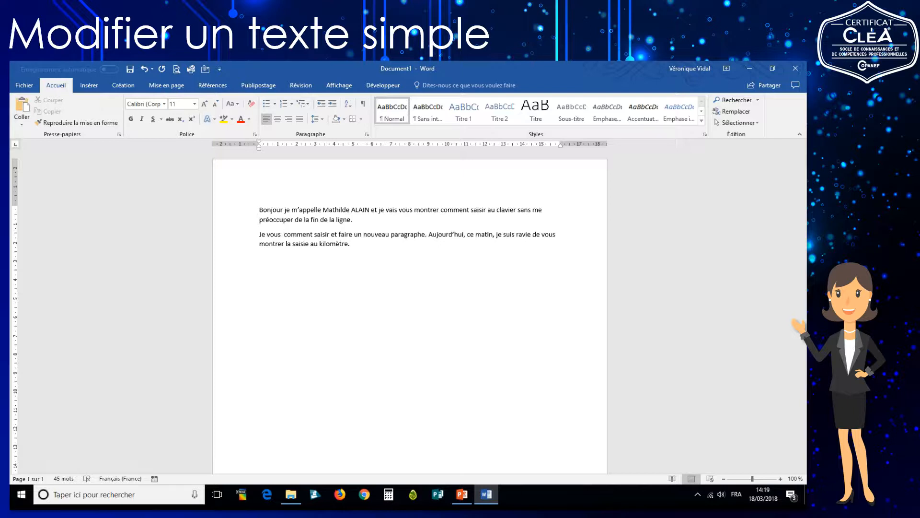
type("explic")
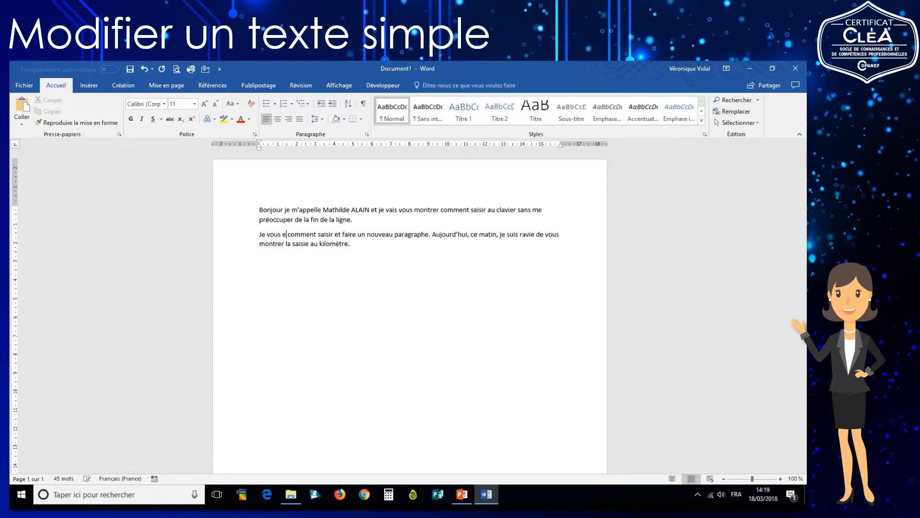
type("uer")
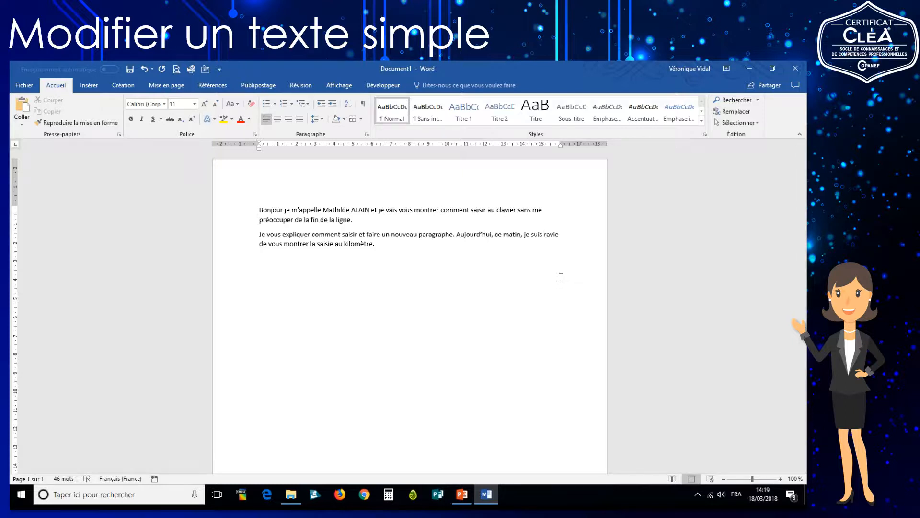
Replace the word "ravie" in the second paragraph with "contente"
key("Delete")
key("Delete")
key("Delete")
key("Delete")
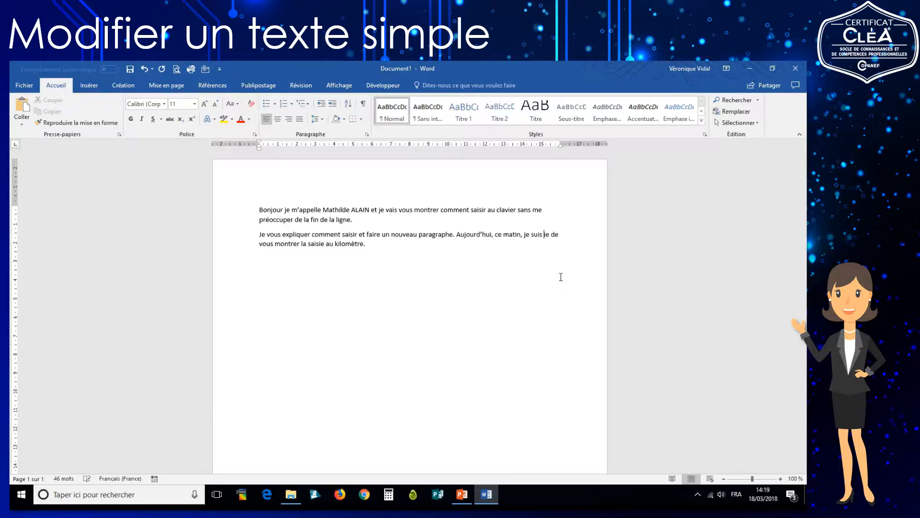
key("Delete")
type("contente")
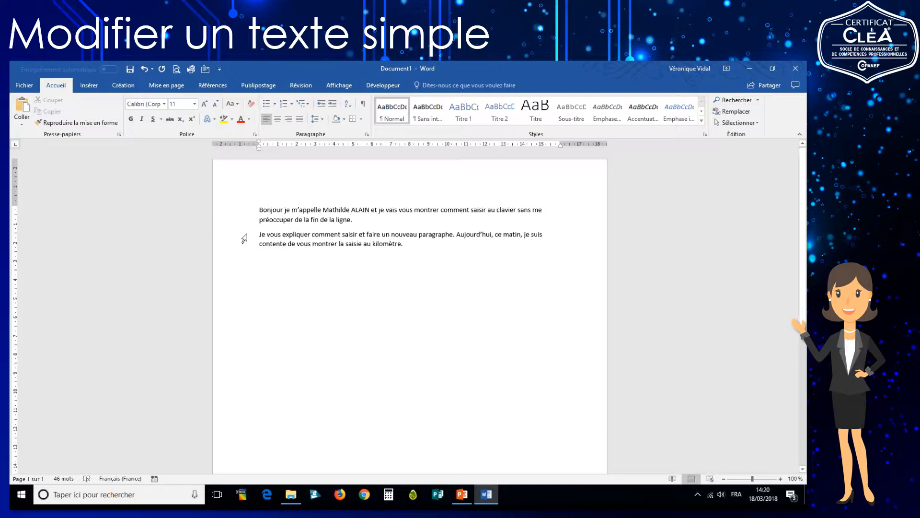
Delete the entire second paragraph, undo the deletion and clear the selection
mouse_move(245, 238)
left_mouse_down()
mouse_move(242, 283)
mouse_move(241, 255)
left_mouse_up()
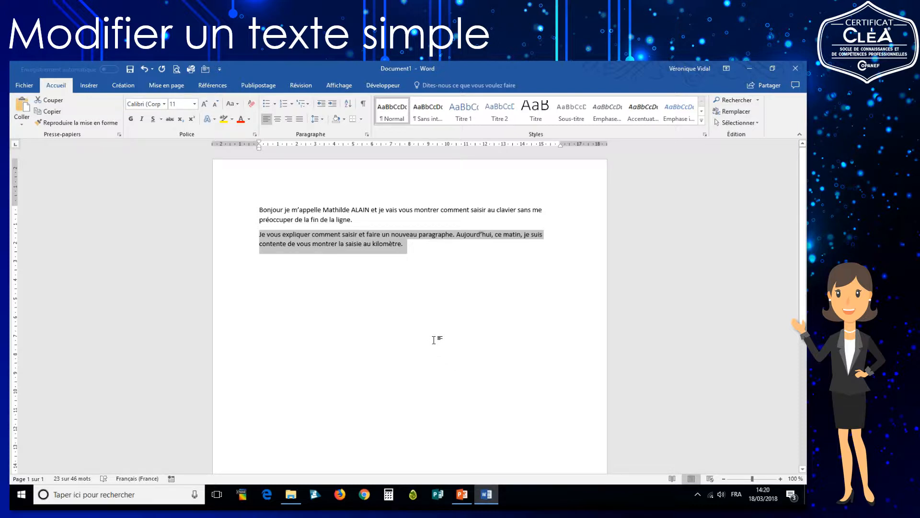
key("Delete")
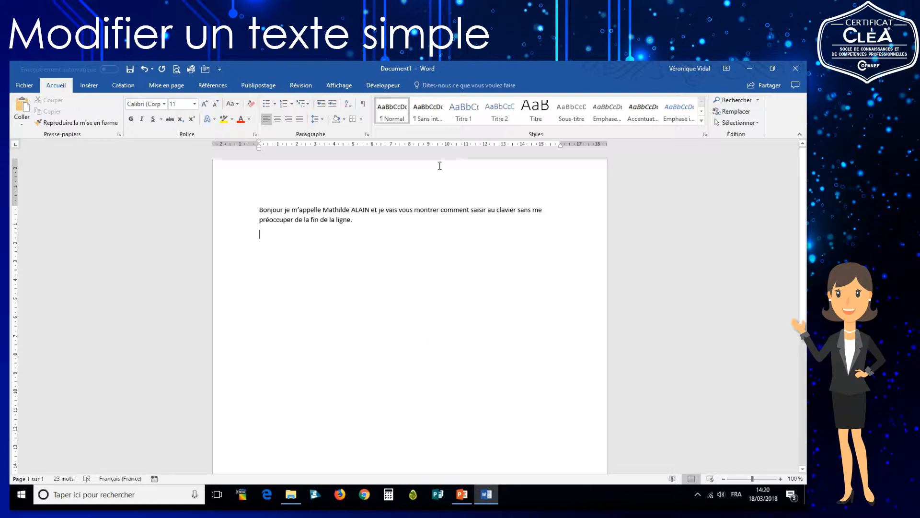
left_click(144, 70)
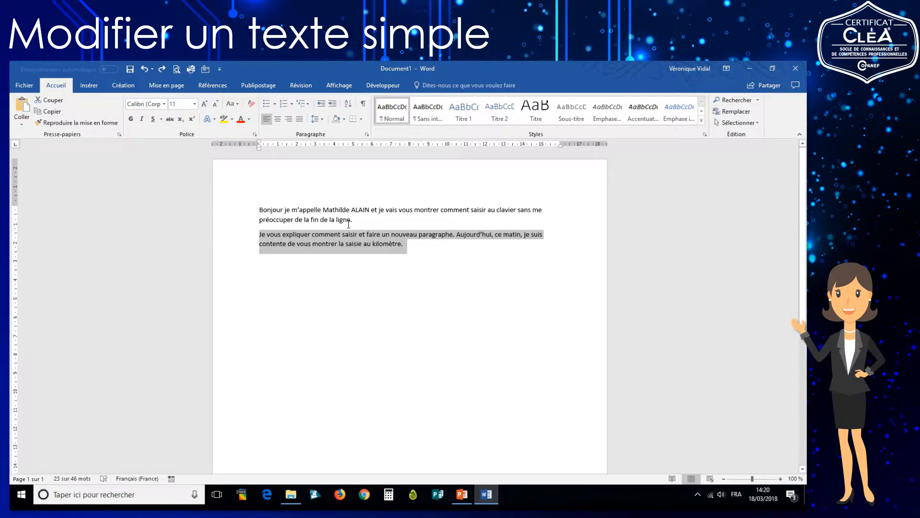
left_click_drag(256, 211, 365, 218)
left_click_drag(257, 234, 408, 245)
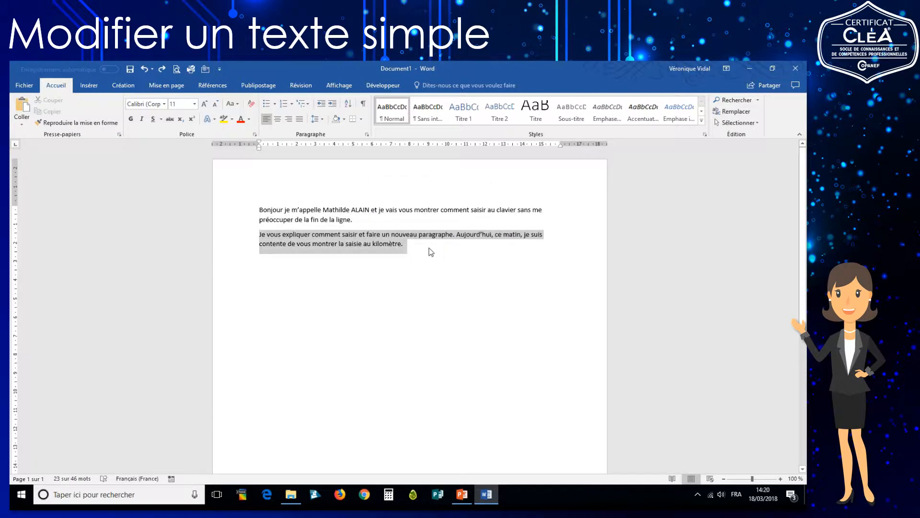
left_click(429, 248)
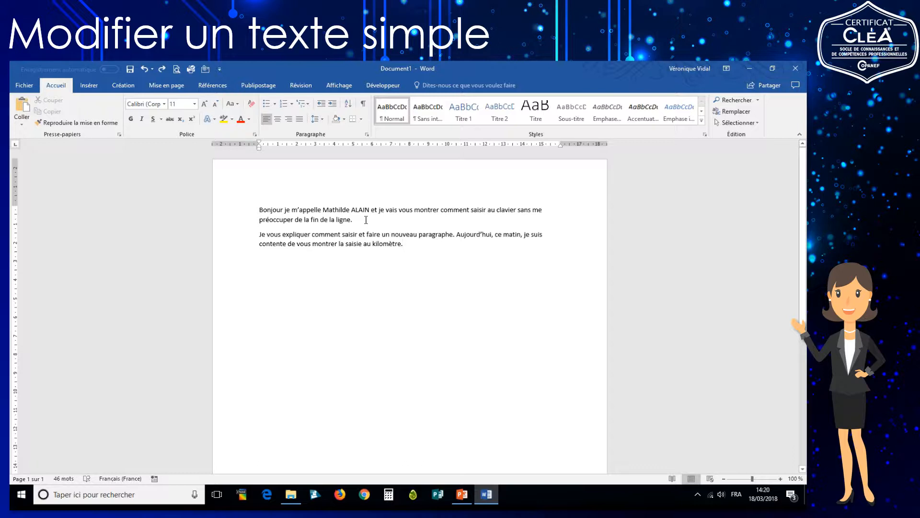
Insert a new paragraph between the two existing ones reading "Voici mon nouveau paragraphe."
left_click(366, 220)
key("Return")
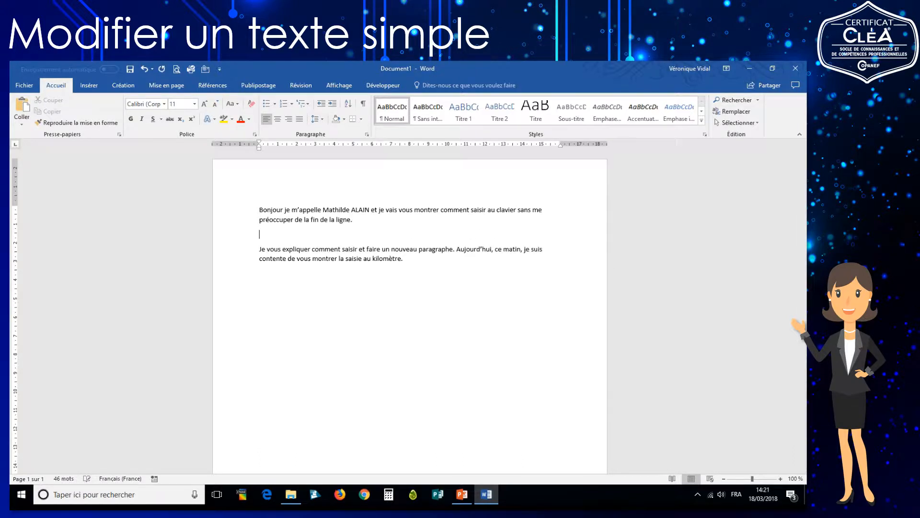
type("Voici mon nouveau paragraphe.")
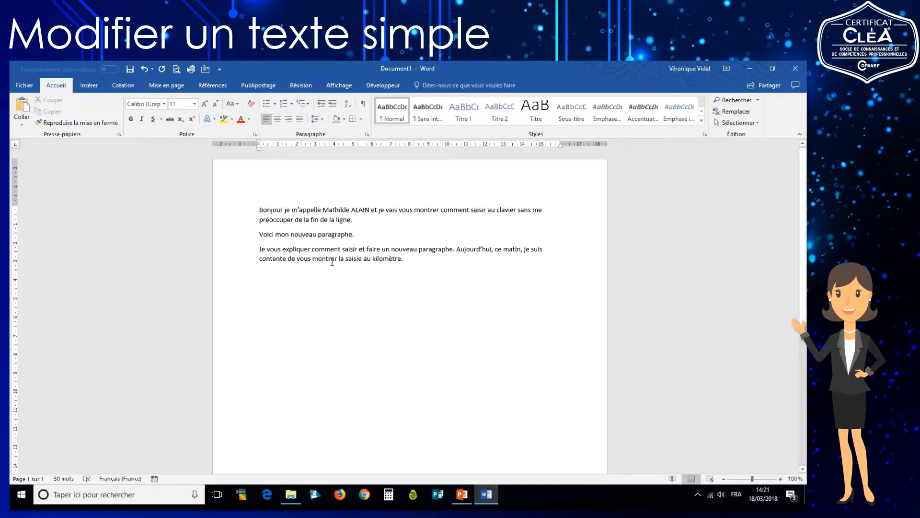
Replace the word "nouveau" in the middle paragraph with "second"
double_click(336, 235)
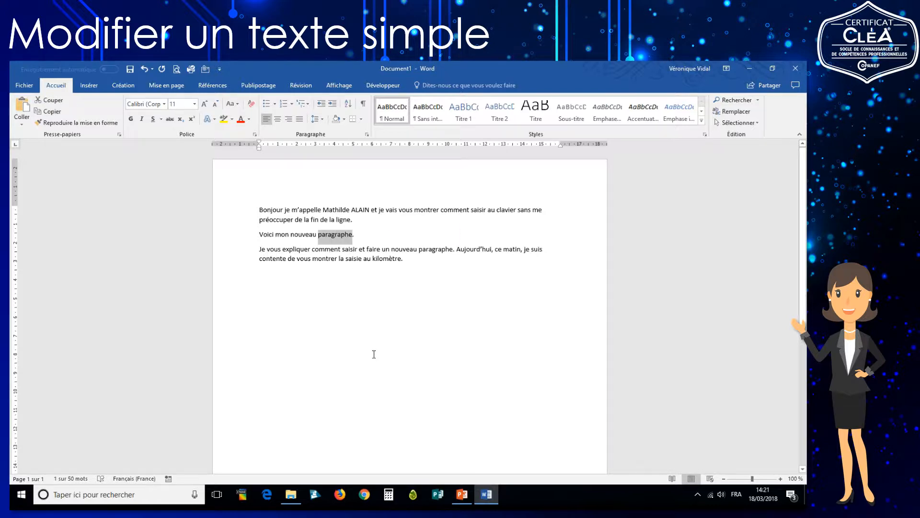
double_click(296, 234)
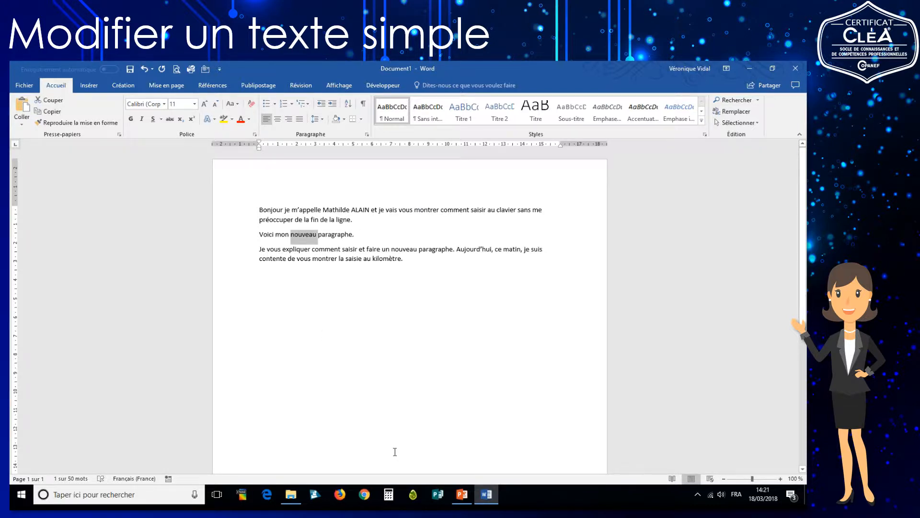
type("second")
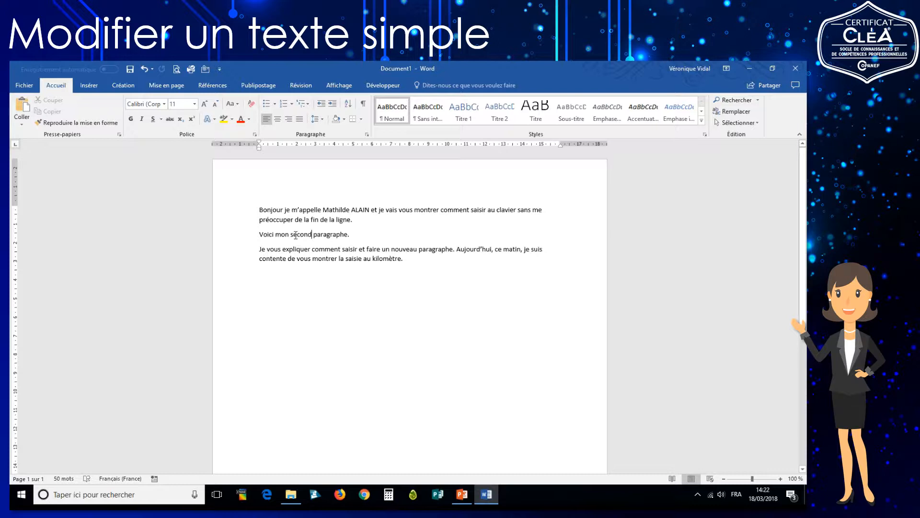
Copy the whole line "Voici mon second paragraphe." to the clipboard
left_click(236, 239)
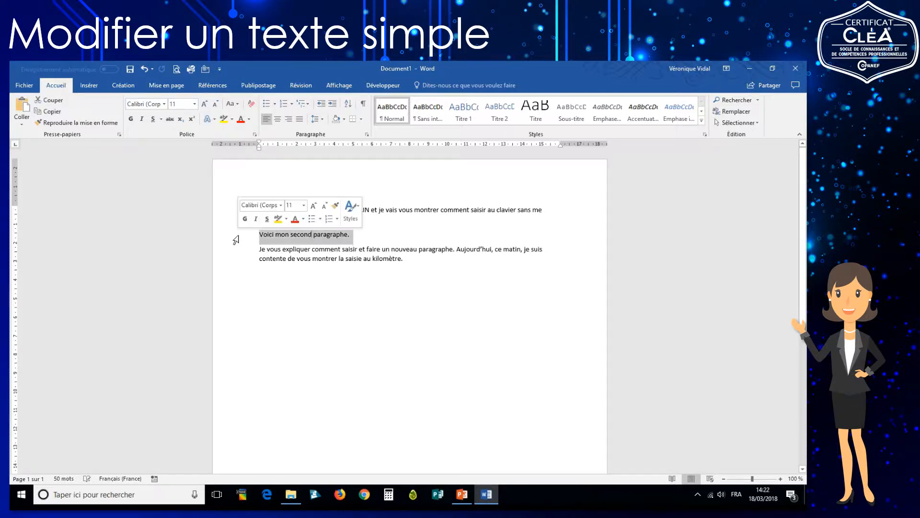
right_click(293, 238)
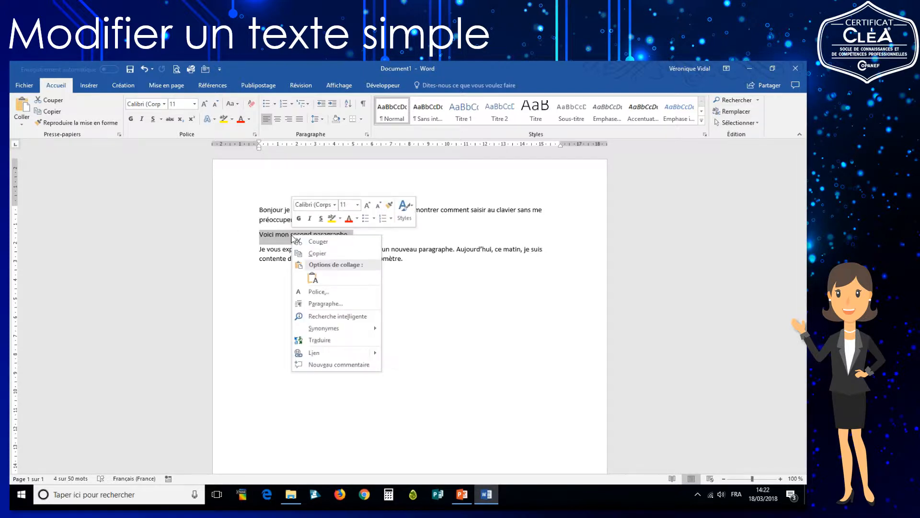
left_click(316, 254)
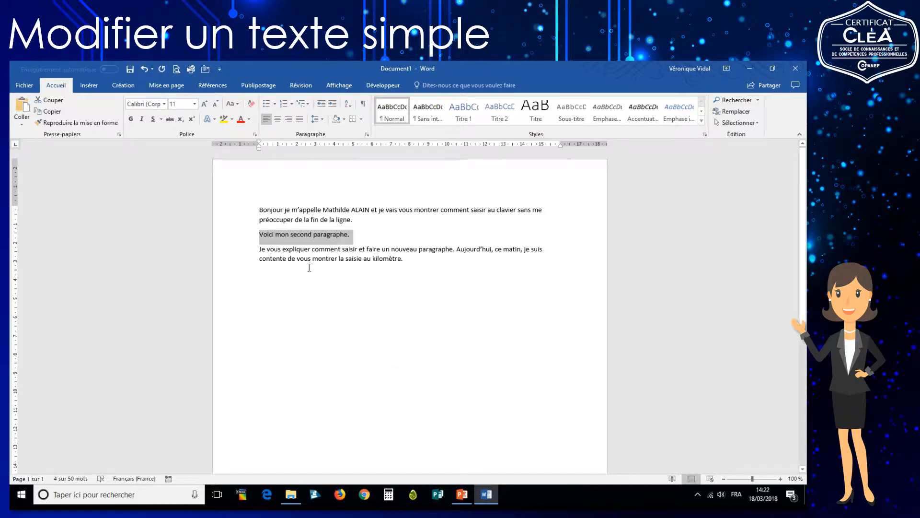
Paste the copied line on the empty line below the last paragraph
left_click(264, 272)
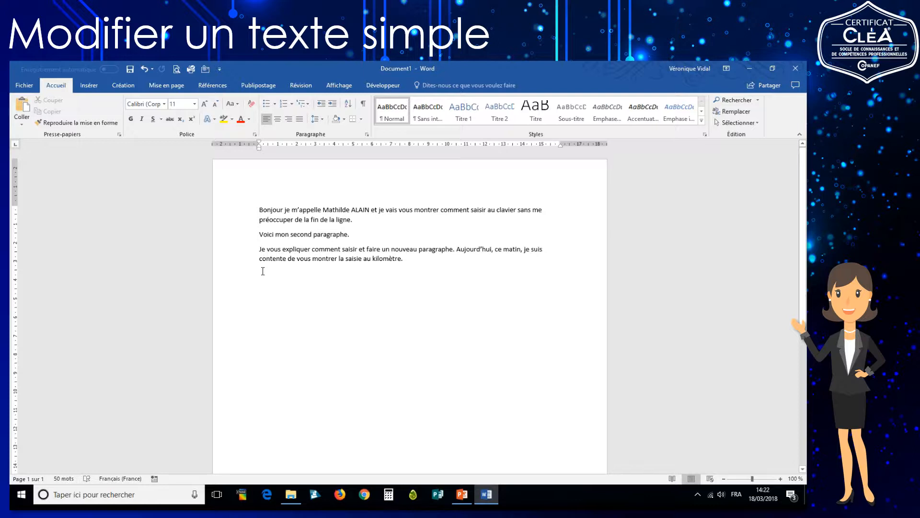
right_click(261, 272)
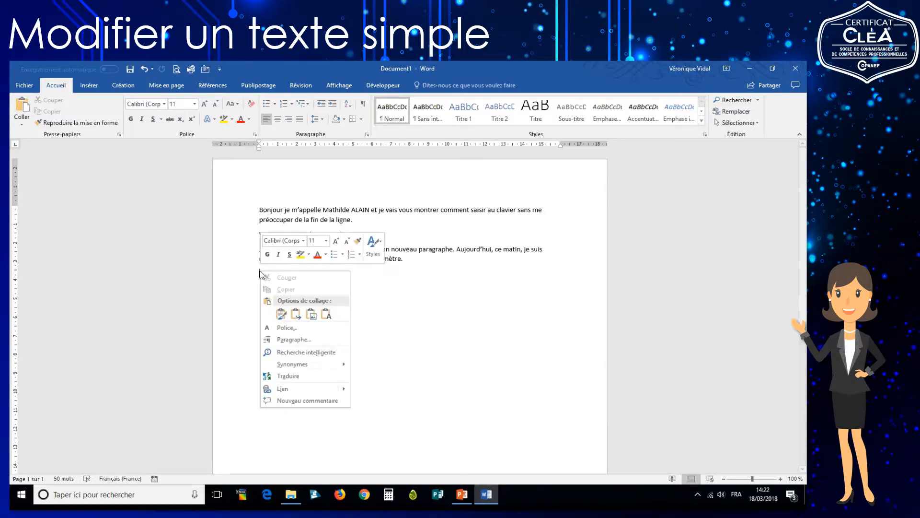
left_click(281, 315)
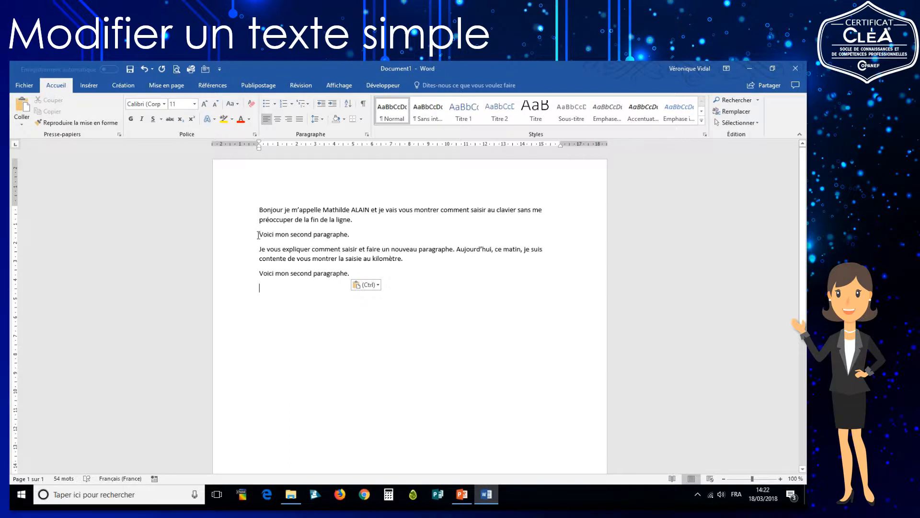
Copy the line "Voici mon second paragraphe." below the first paragraph again and paste it on the empty last line
left_click(224, 235)
key("ctrl+c")
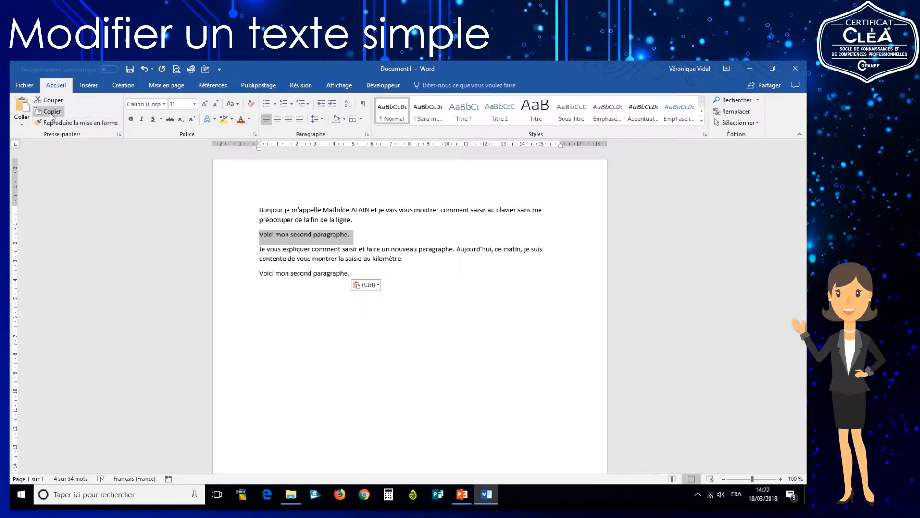
left_click(51, 112)
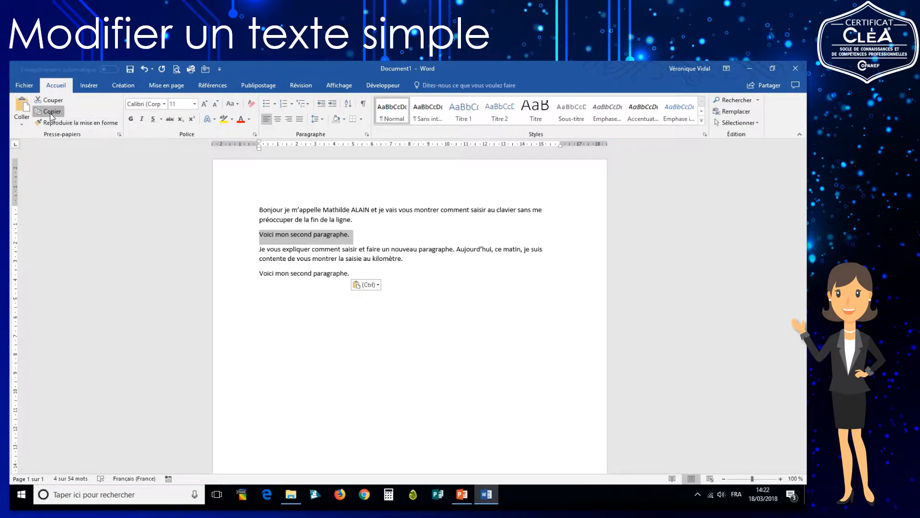
left_click(261, 286)
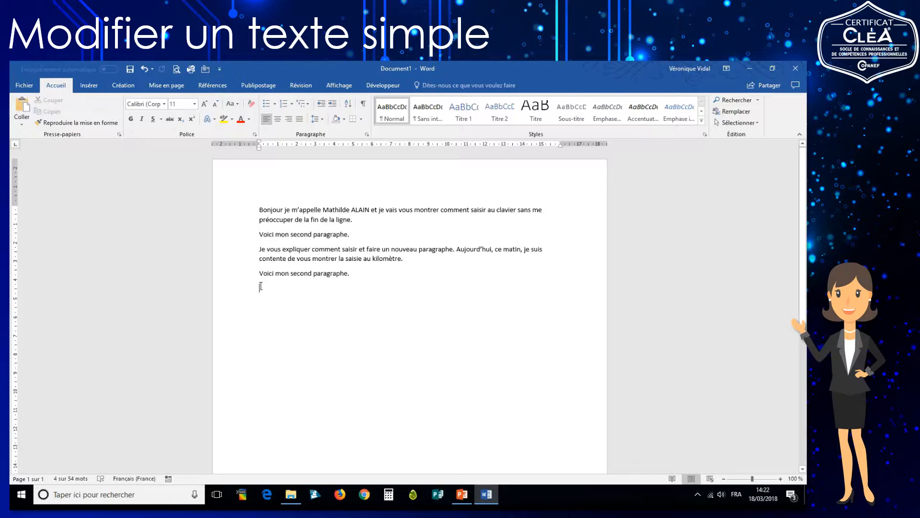
left_click(26, 111)
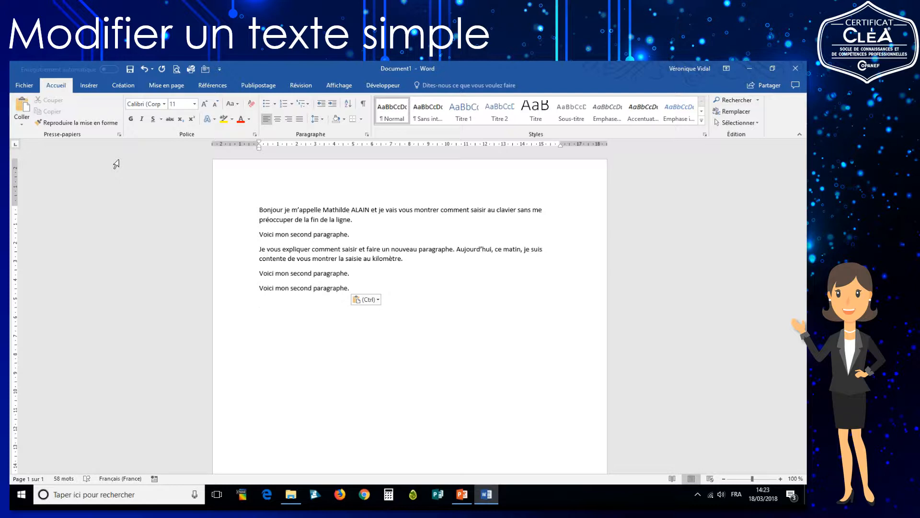
Replace "second" with "quatrième" in the first pasted line and with "cinquième" in the last line
double_click(297, 274)
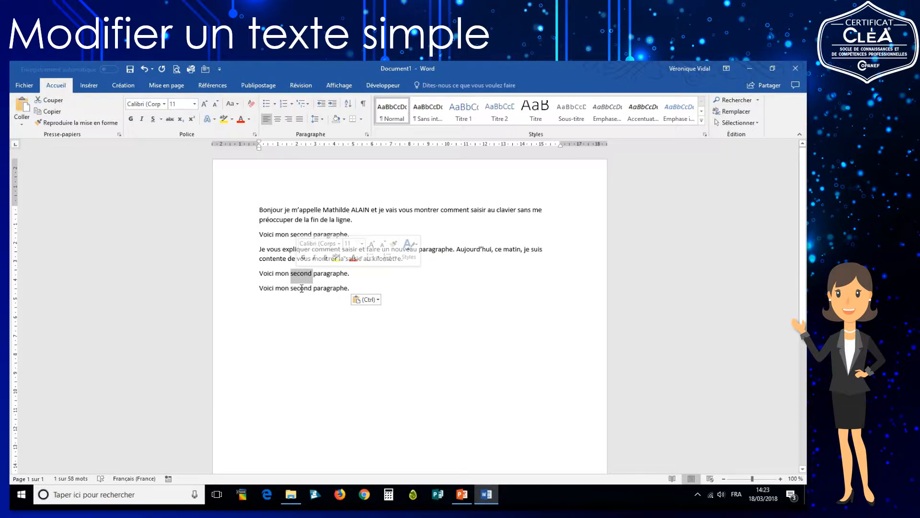
type("quatr")
type("ième")
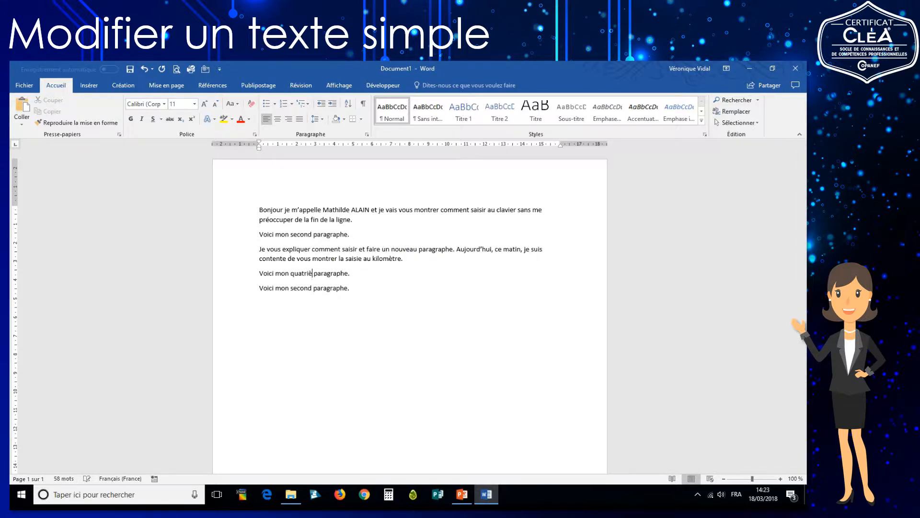
double_click(305, 291)
type("cinquième")
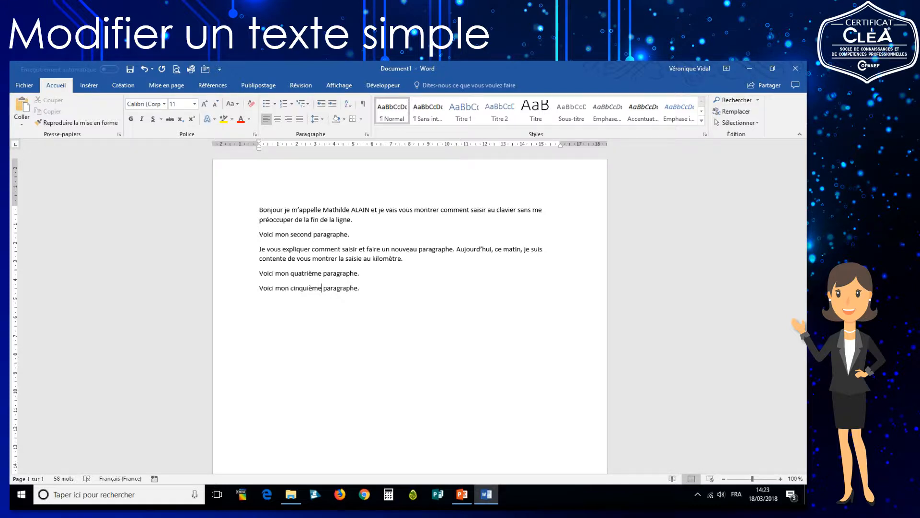
Cut the full name from the first paragraph and paste it on the empty line below the fifth paragraph
left_click(239, 239)
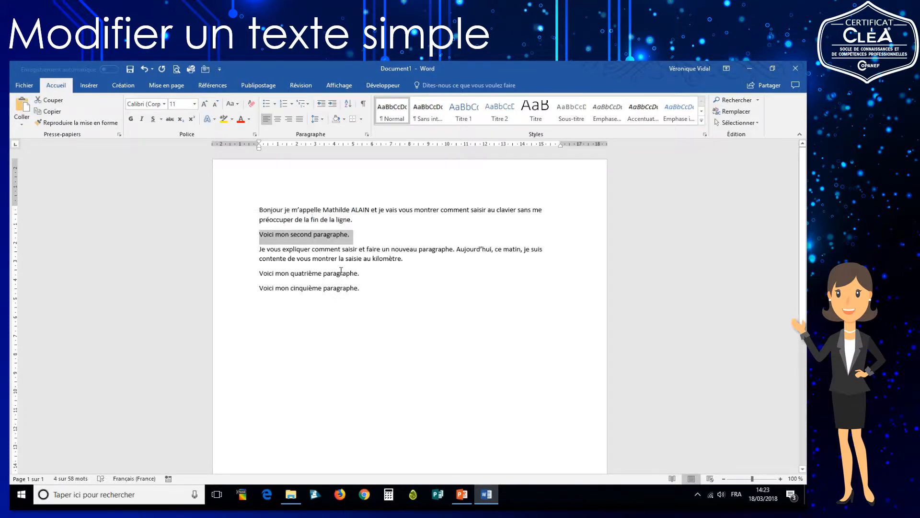
double_click(337, 211)
left_click_drag(341, 211, 361, 212)
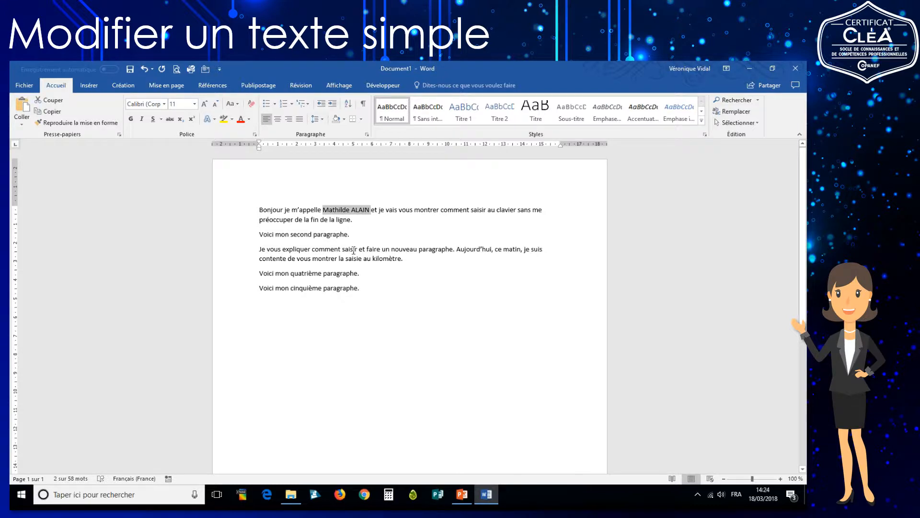
left_click(52, 101)
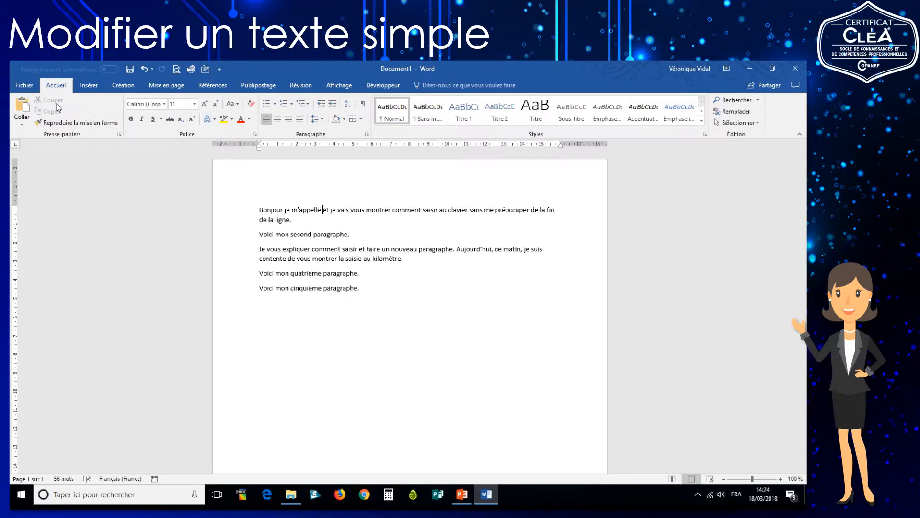
left_click(355, 306)
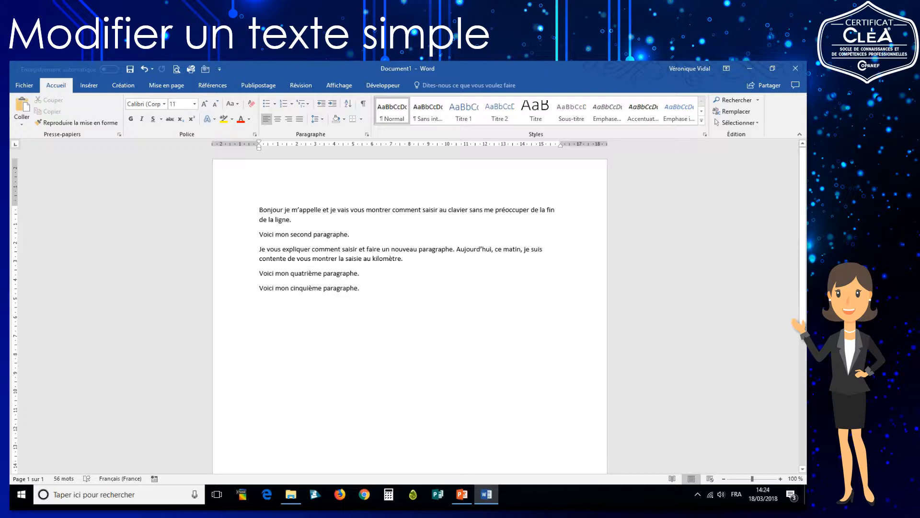
left_click(21, 108)
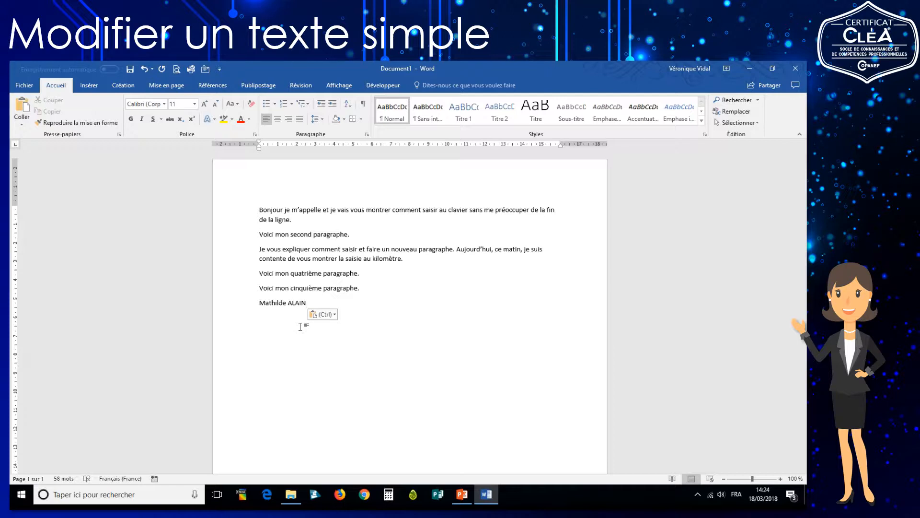
Undo the move of the full name from the first paragraph
left_click(144, 70)
key("ctrl+y")
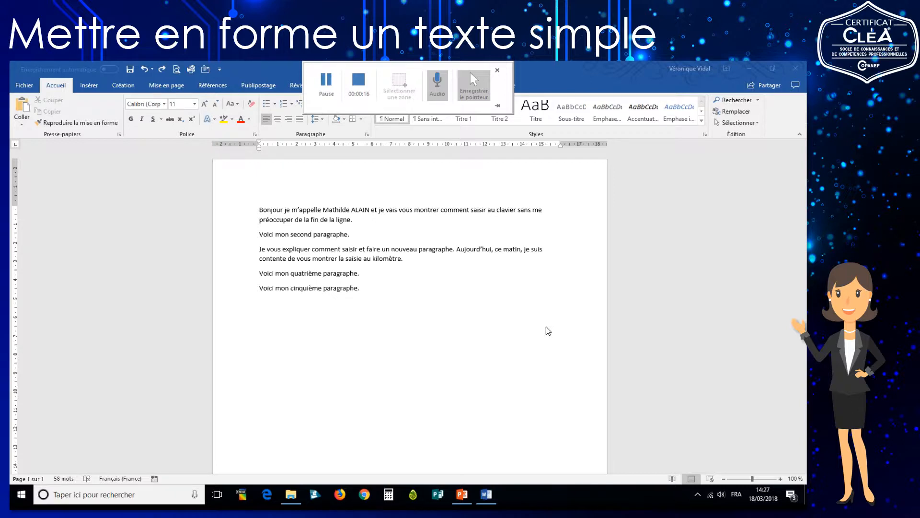
left_click(520, 314)
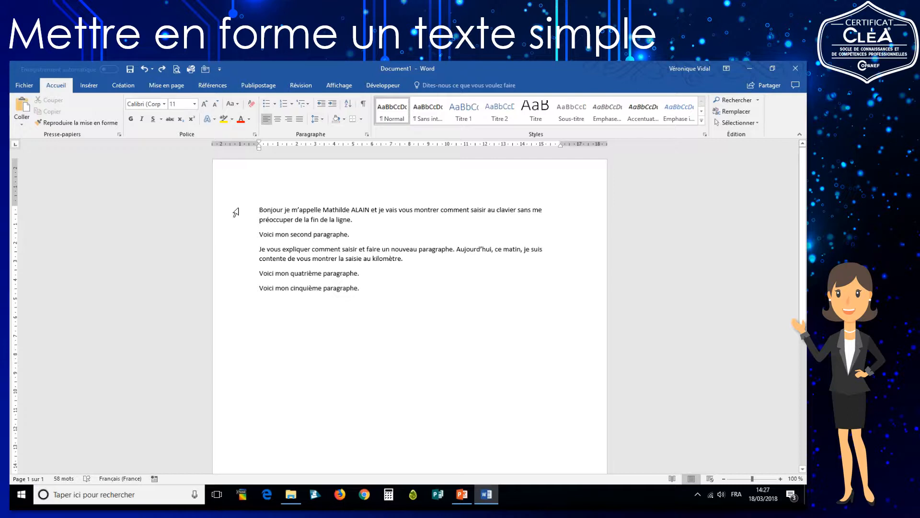
Format the whole first paragraph in the Century Gothic font at size 14
left_click_drag(236, 212, 235, 222)
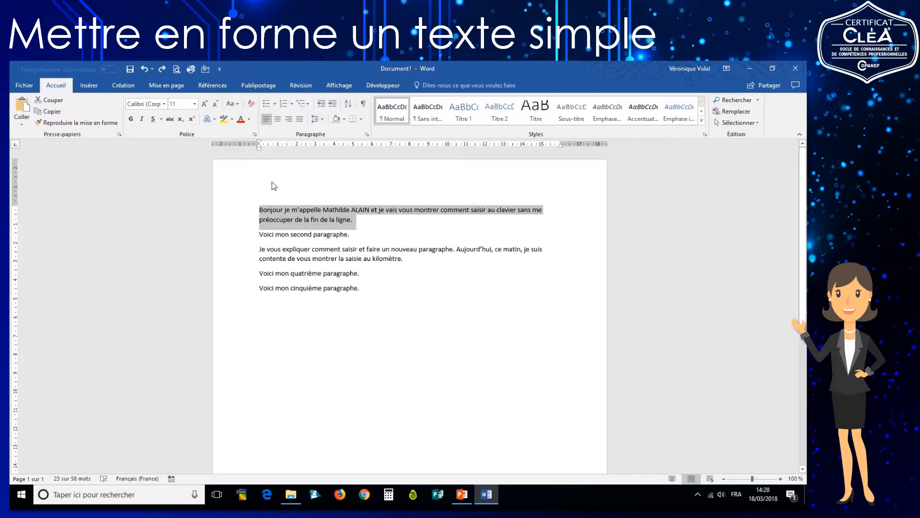
left_click(165, 105)
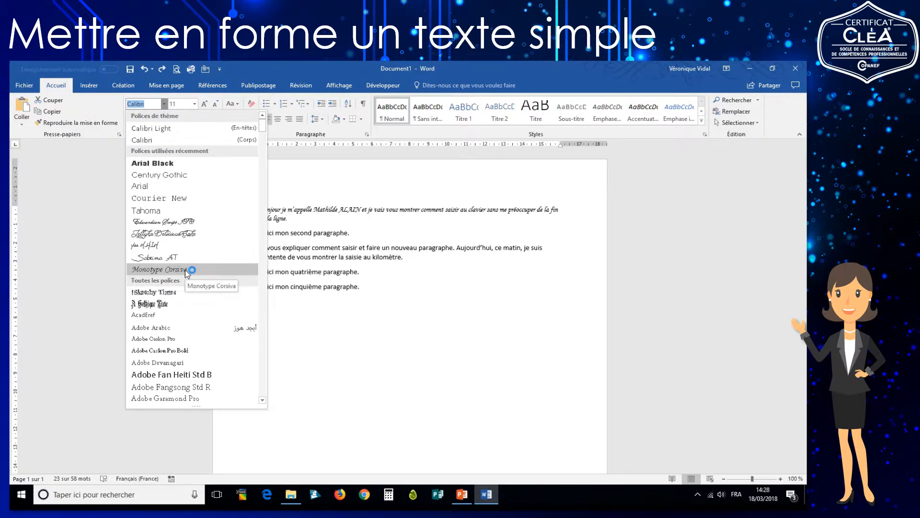
scroll(184, 271, "down", 6)
scroll(183, 272, "down", 2)
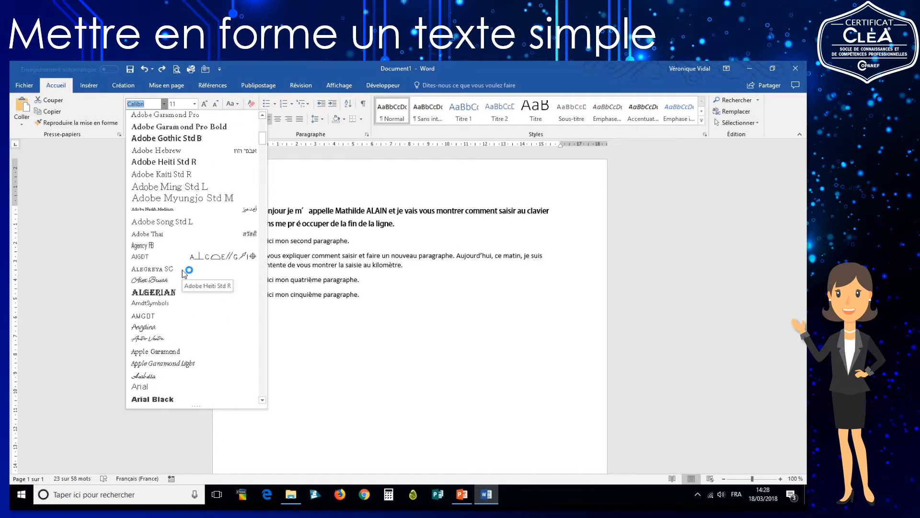
scroll(165, 271, "down", 3)
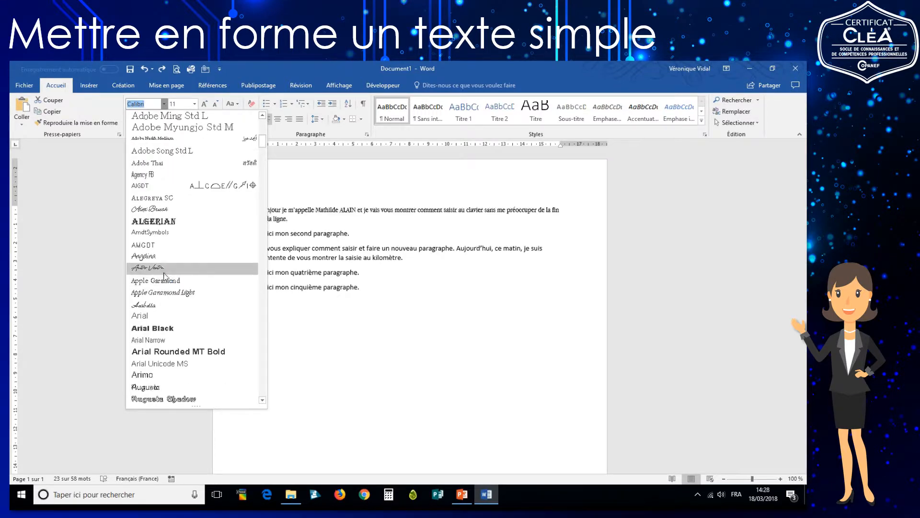
scroll(159, 257, "down", 2)
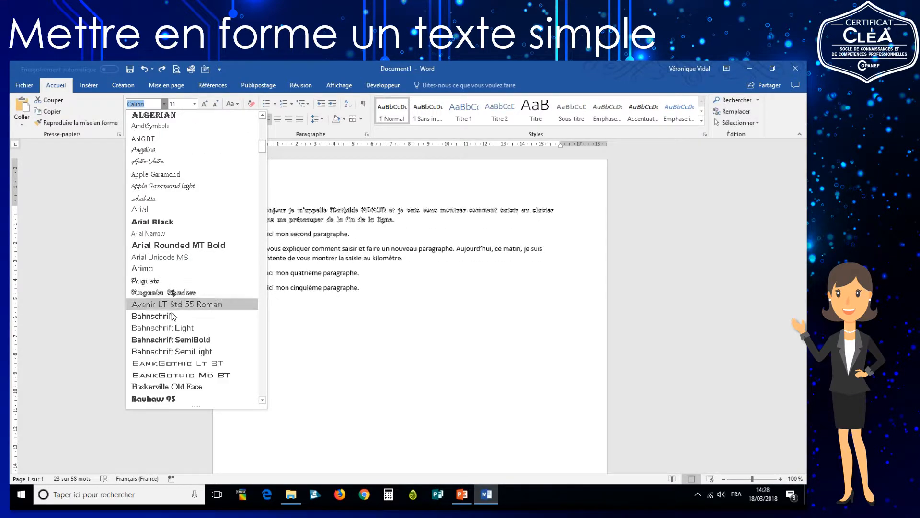
scroll(171, 306, "down", 6)
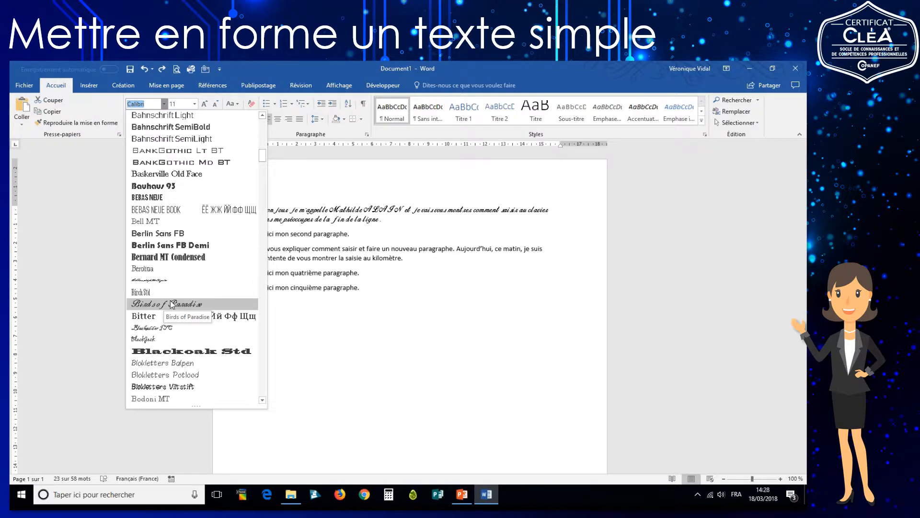
scroll(171, 304, "down", 10)
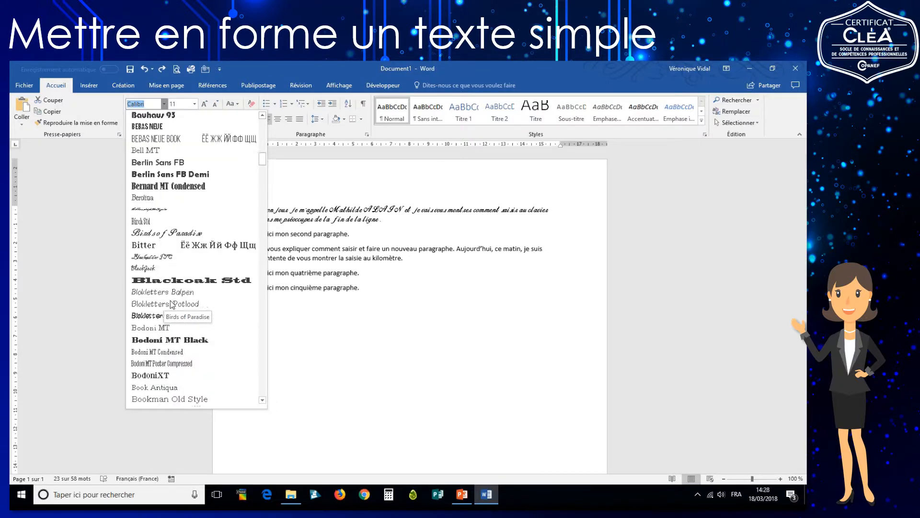
scroll(171, 304, "down", 3)
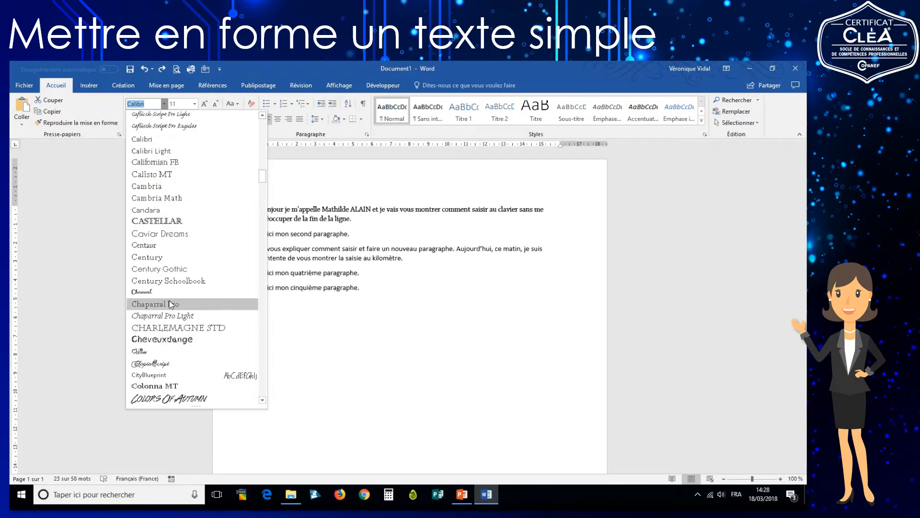
left_click(172, 269)
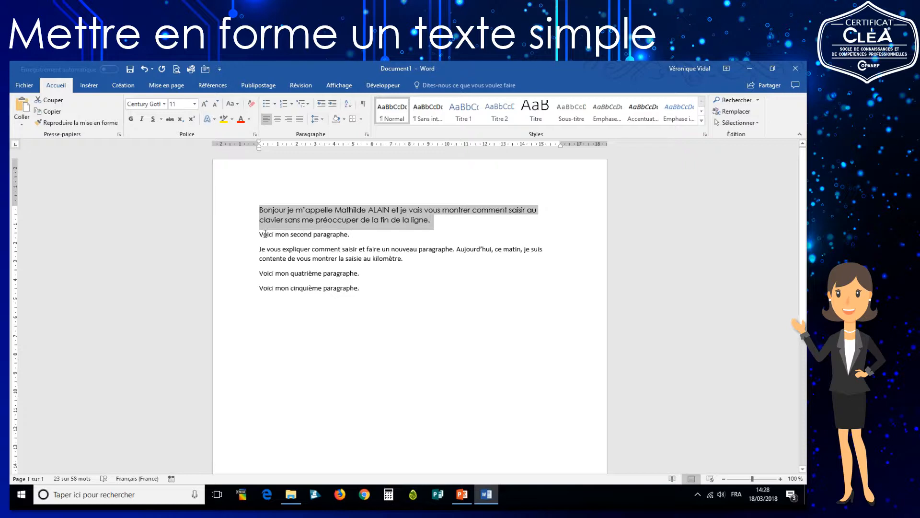
left_click(195, 104)
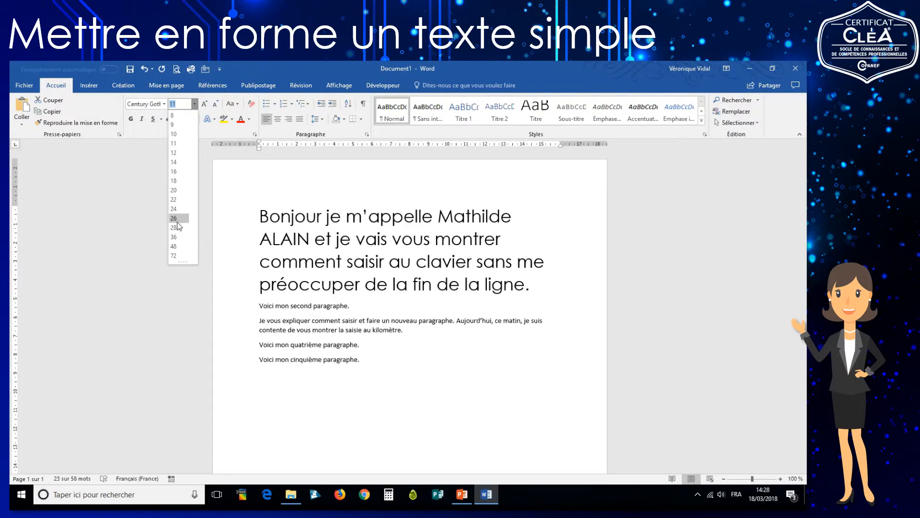
left_click(176, 163)
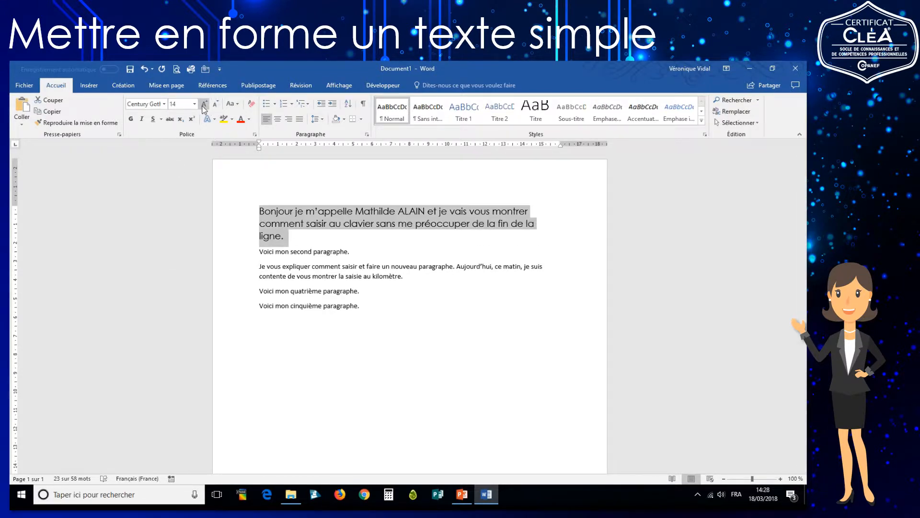
Enlarge the first paragraph's font stepwise up to size 18 and reduce it back to 14
left_click(205, 106)
left_click(215, 104)
left_click(204, 104)
left_click(204, 104)
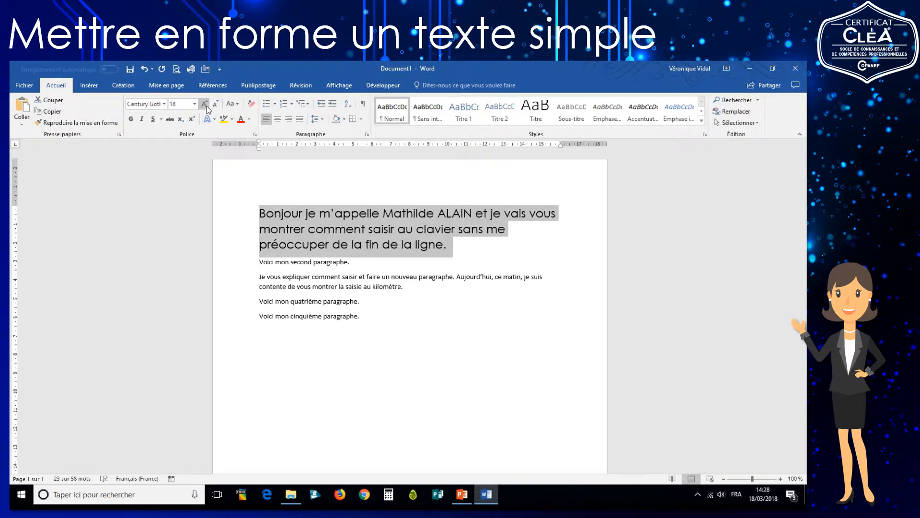
left_click(215, 106)
left_click(215, 106)
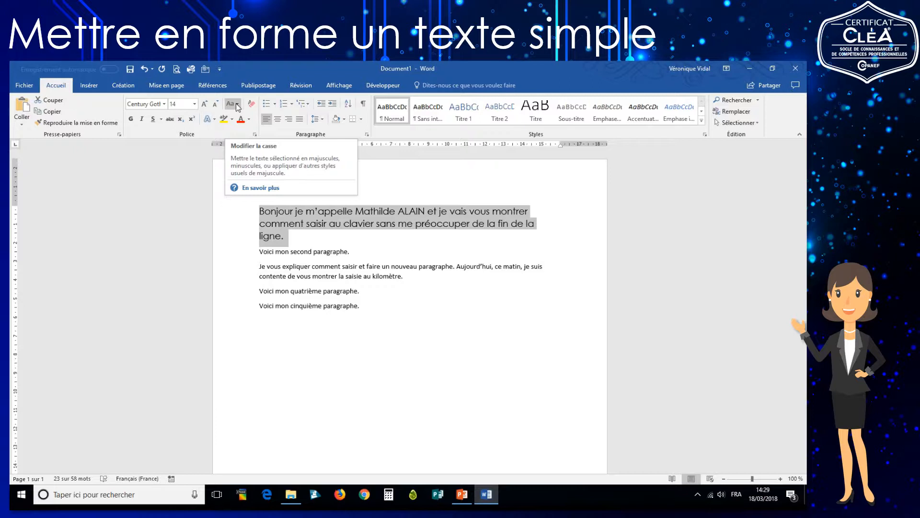
Change the case of the first paragraph to lowercase and after that to all capitals
left_click(237, 105)
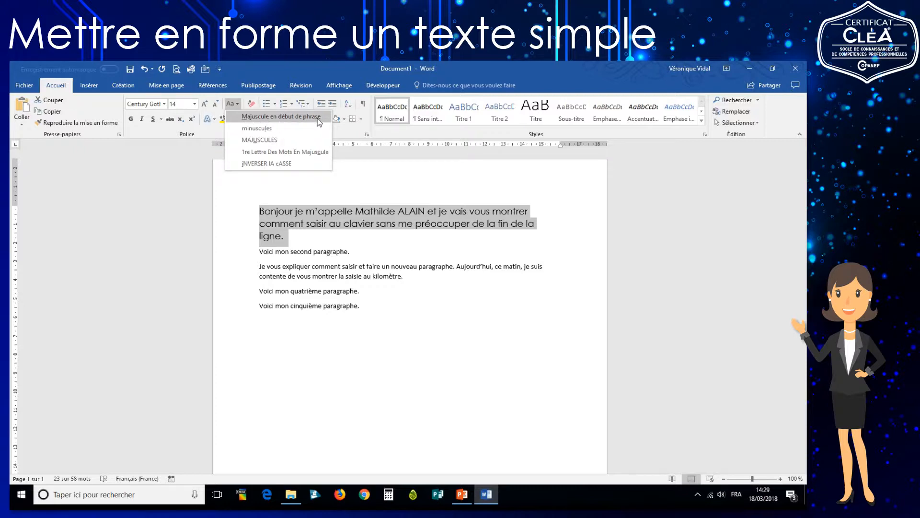
left_click(286, 132)
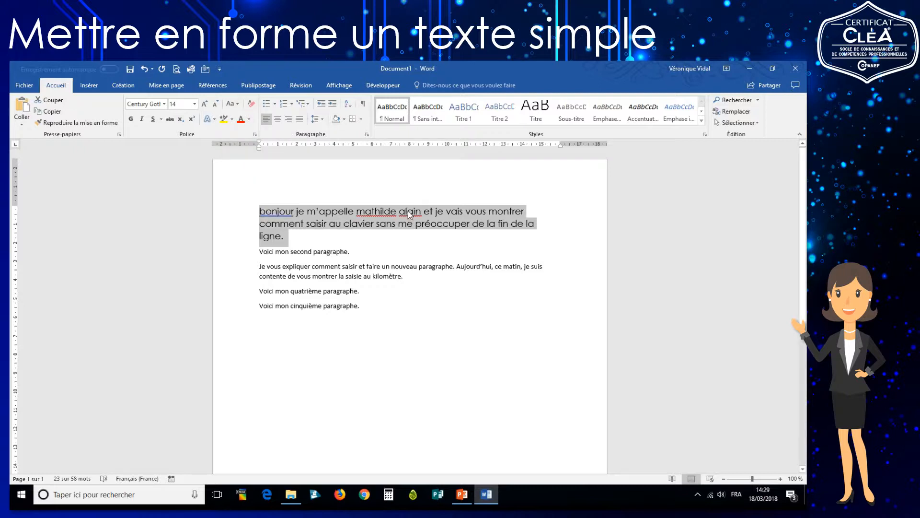
left_click(235, 104)
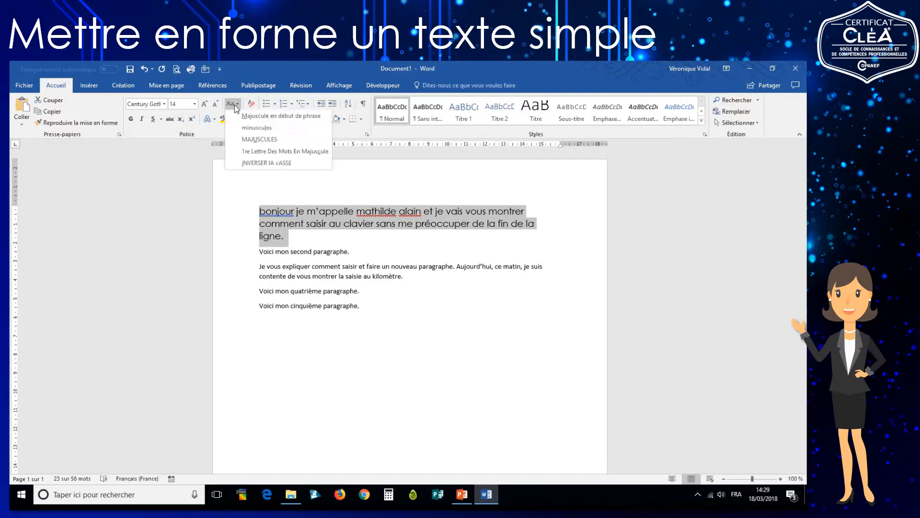
left_click(246, 140)
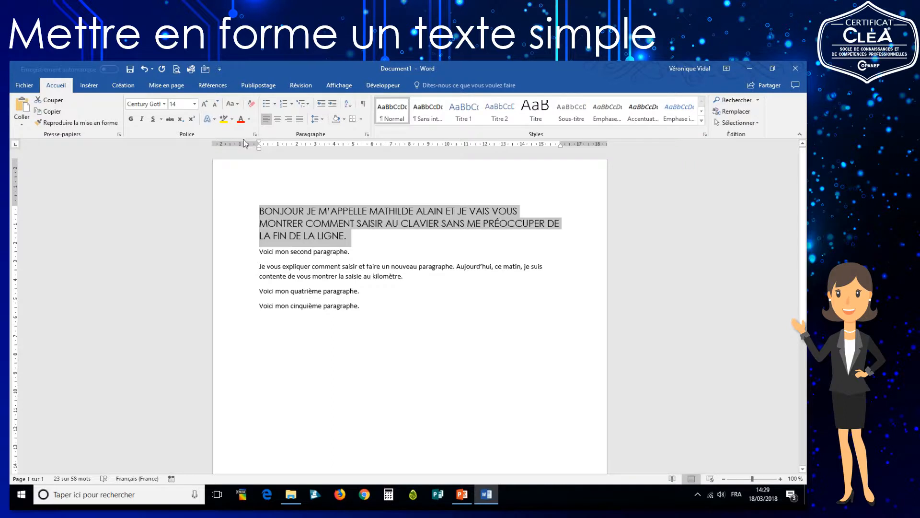
Capitalise the first letter of every word in the first paragraph and after that invert the paragraph's case
left_click(233, 104)
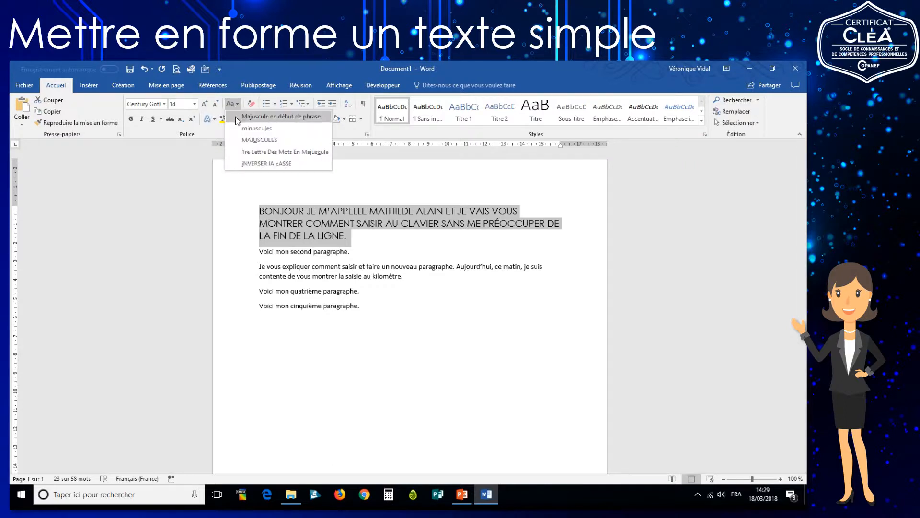
left_click(241, 152)
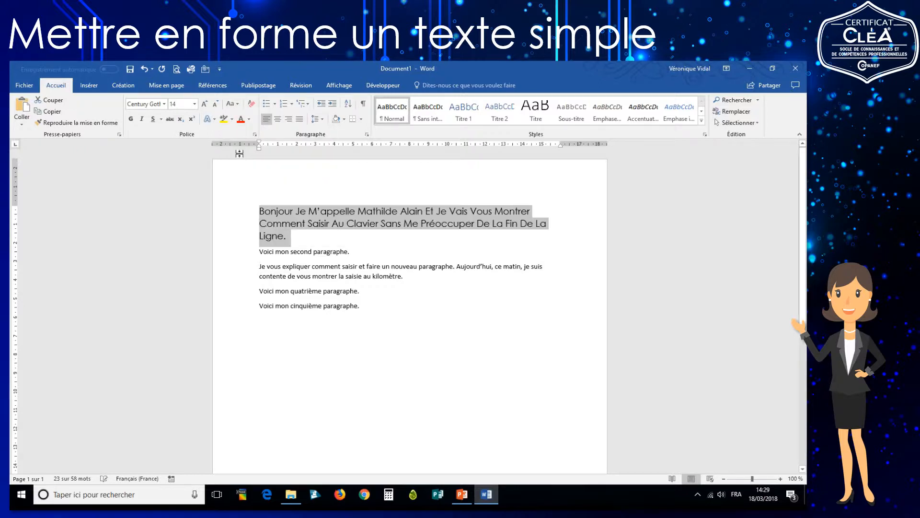
left_click(232, 104)
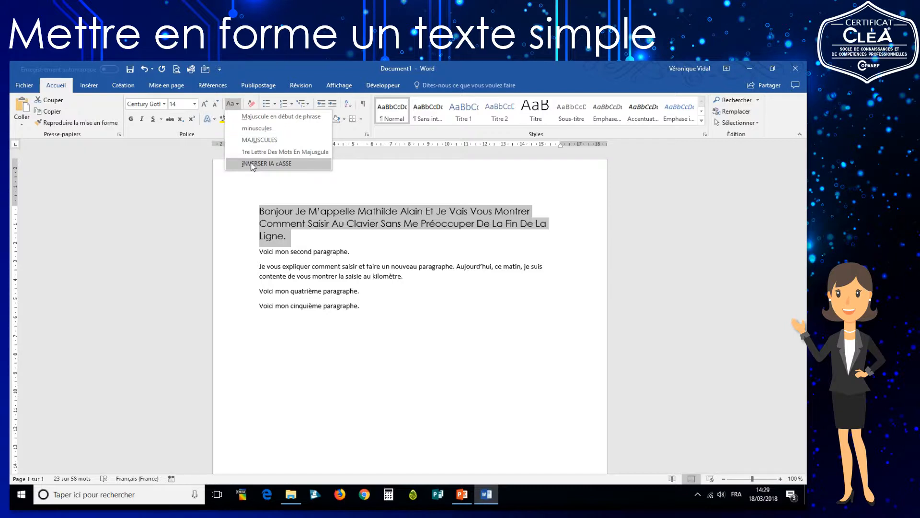
left_click(266, 164)
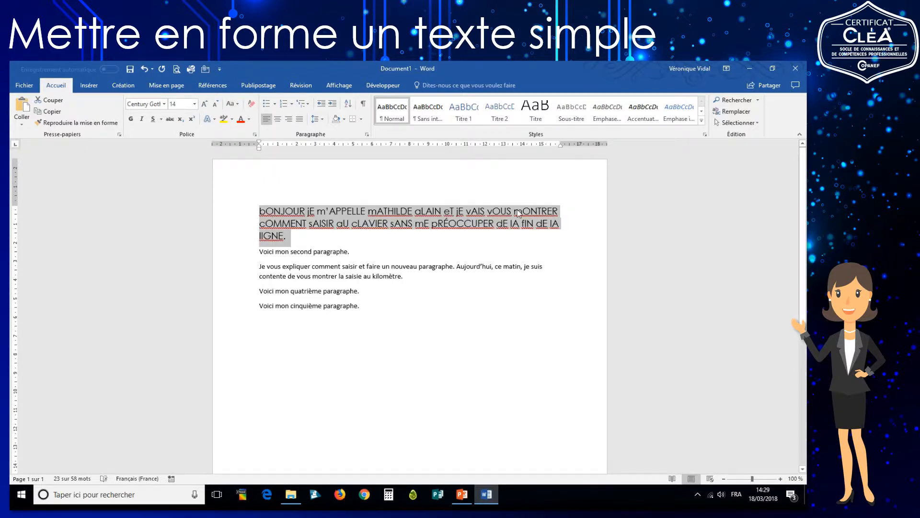
Undo all the case changes made to the first paragraph
left_click(145, 70)
left_click(144, 70)
left_click(144, 70)
left_click(145, 70)
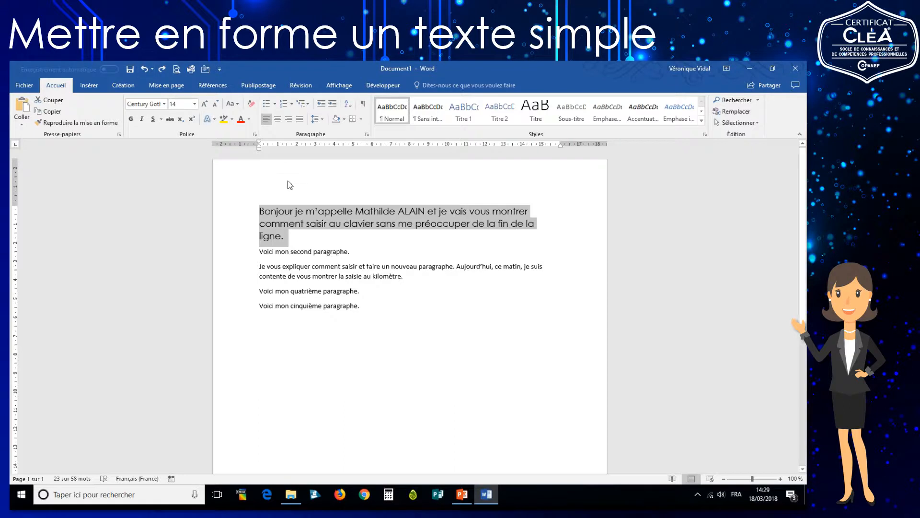
Try clearing the first paragraph's formatting and making the paragraph bold, reverting each change
left_click(250, 104)
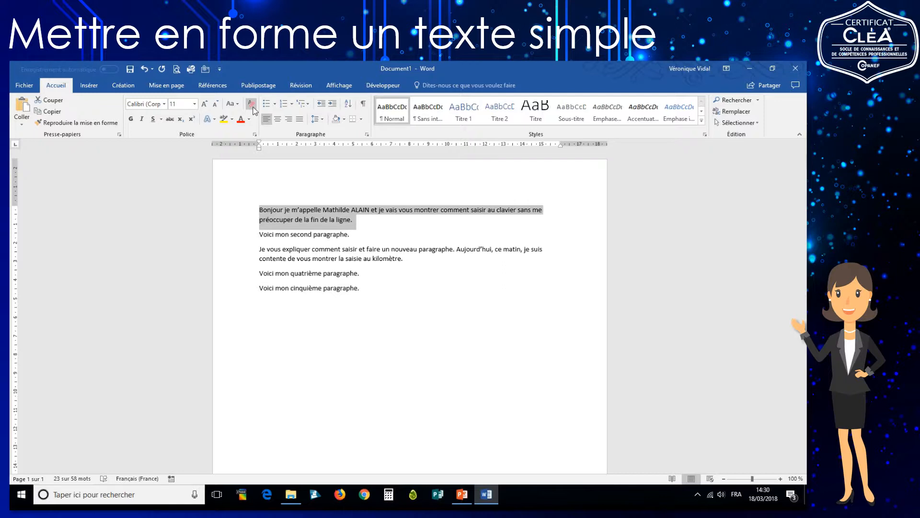
left_click(143, 70)
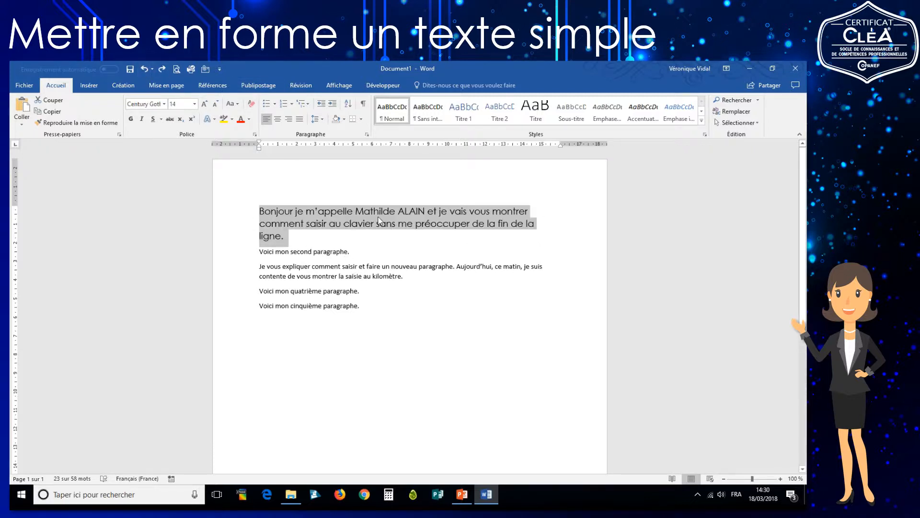
left_click(131, 124)
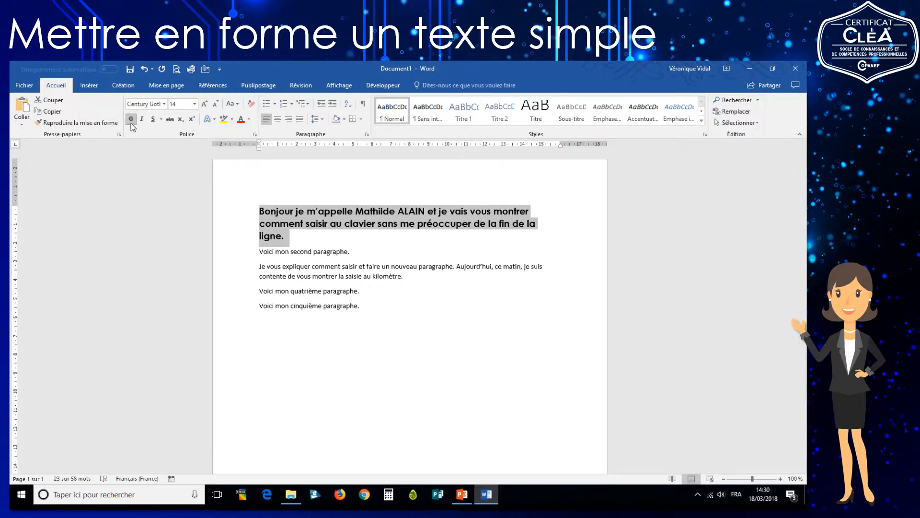
left_click(131, 123)
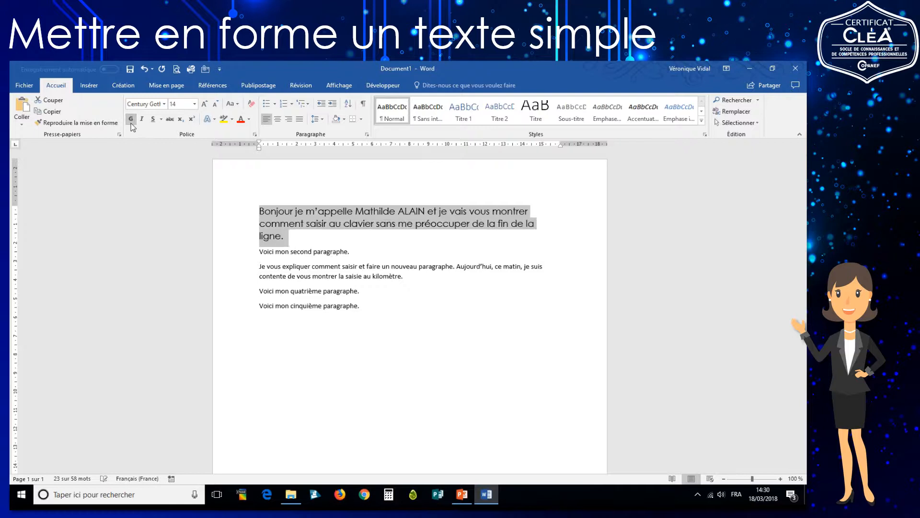
Make "saisir au clavier" bold and "fin de la ligne" italic in the first paragraph
left_click(358, 226)
left_click_drag(317, 224, 360, 223)
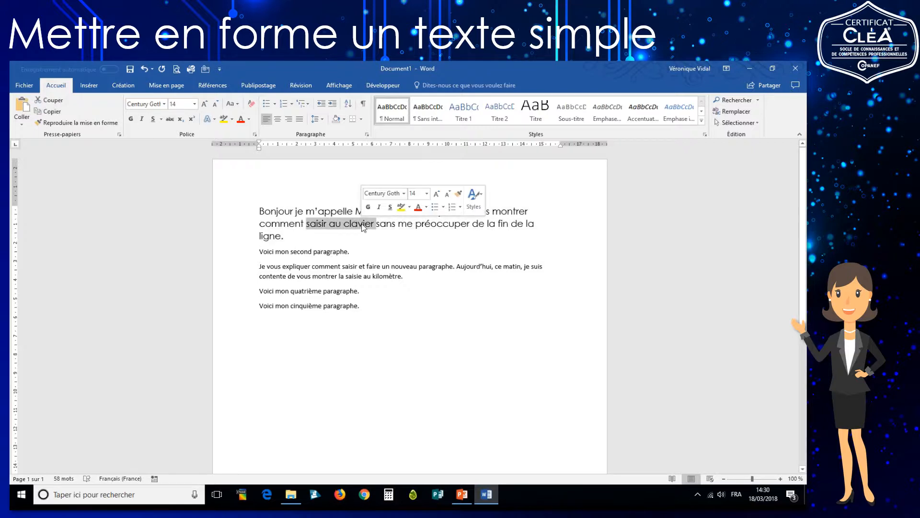
left_click(129, 124)
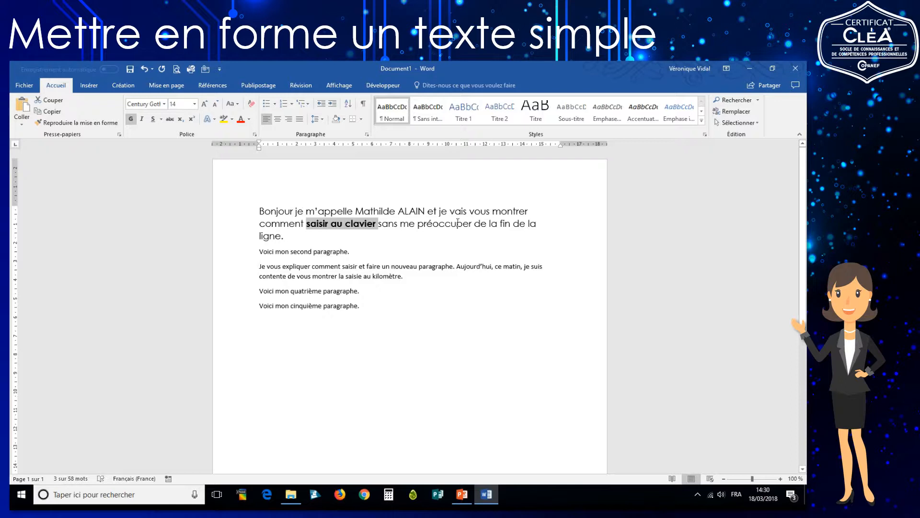
left_click_drag(501, 223, 281, 240)
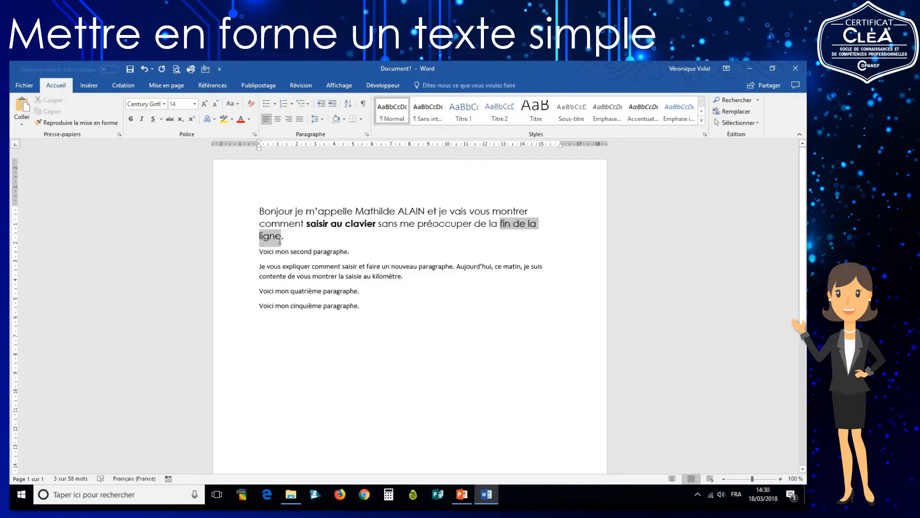
left_click(143, 121)
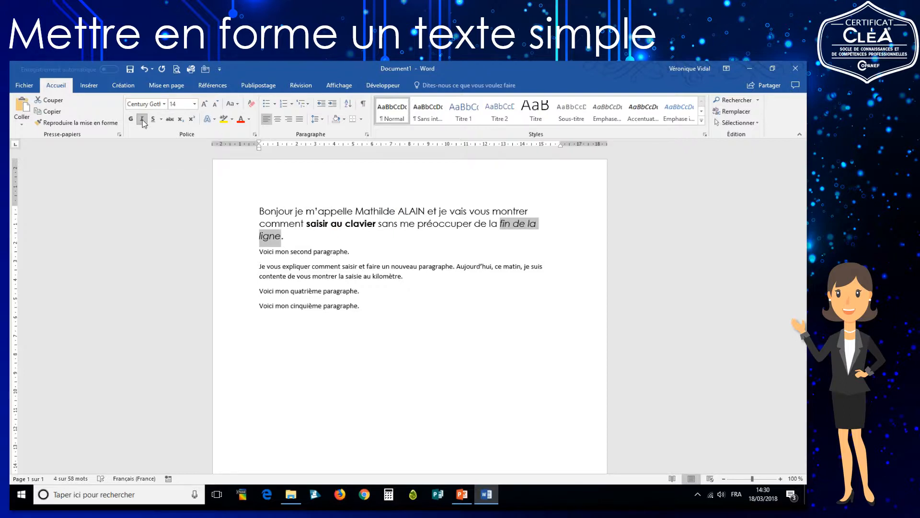
Underline the full name in the first paragraph and strike through the whole second paragraph
left_click_drag(356, 212, 412, 213)
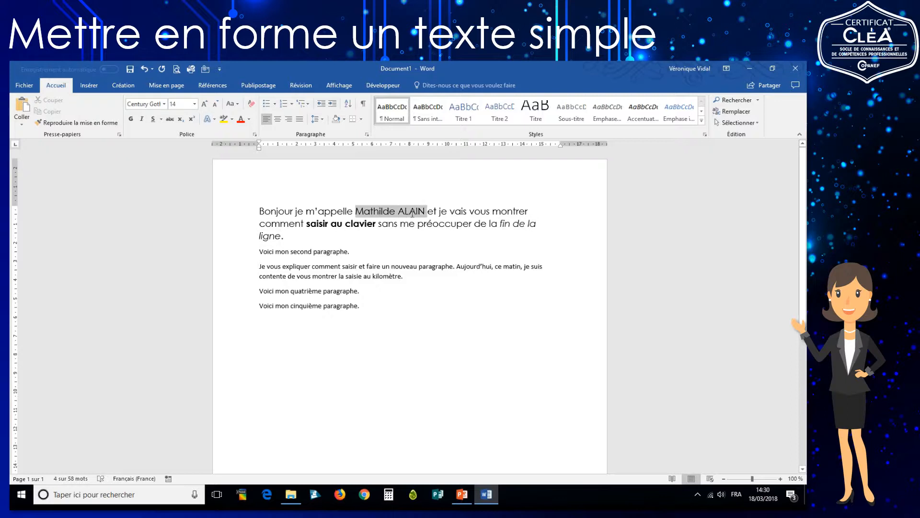
left_click(153, 120)
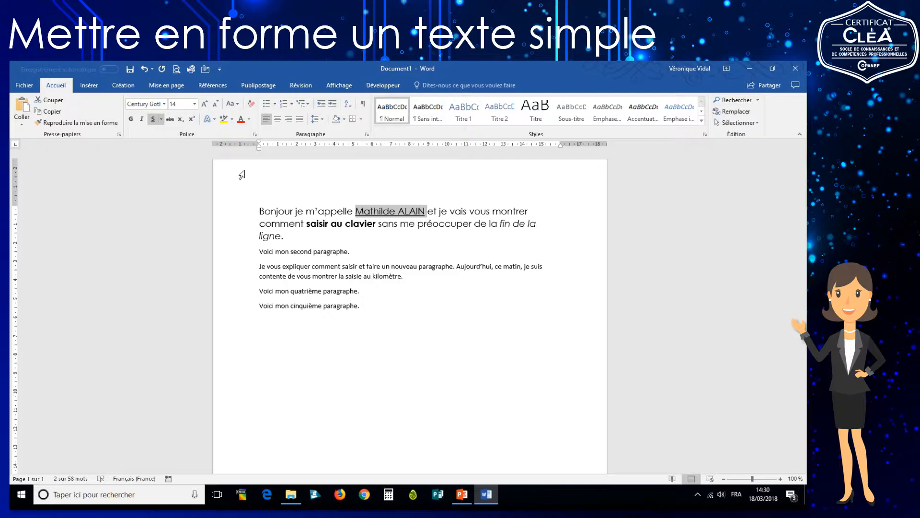
left_click(230, 255)
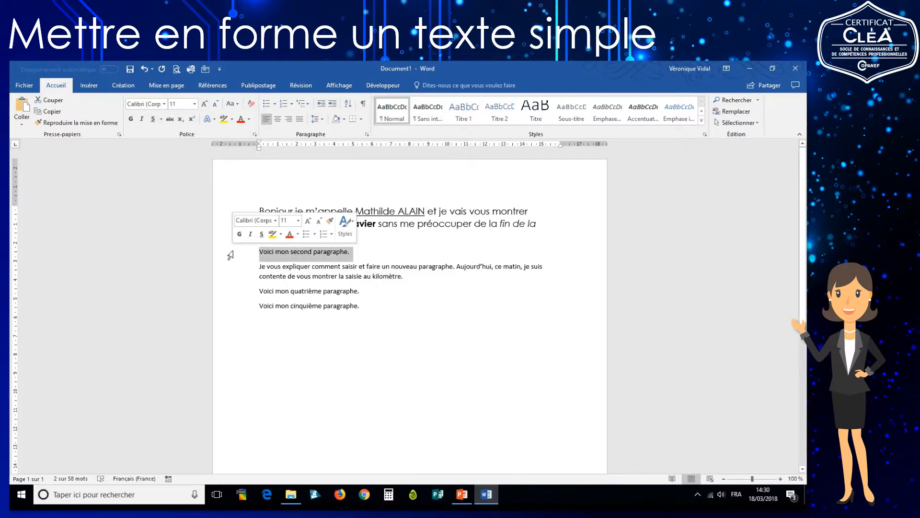
left_click(170, 119)
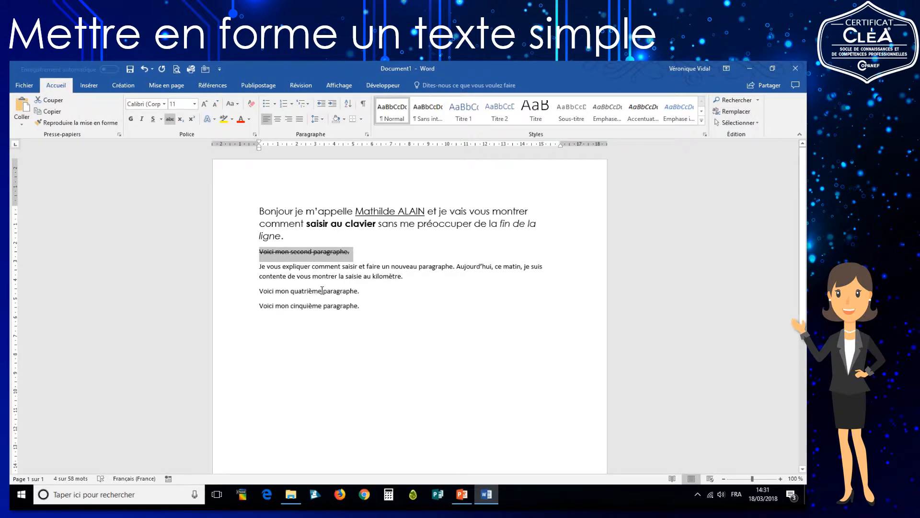
Replace "quatrième" with "4ème" in the fourth paragraph and format "ème" as superscript
mouse_move(319, 290)
left_mouse_down()
mouse_move(292, 291)
mouse_move(310, 292)
left_mouse_up()
type("4")
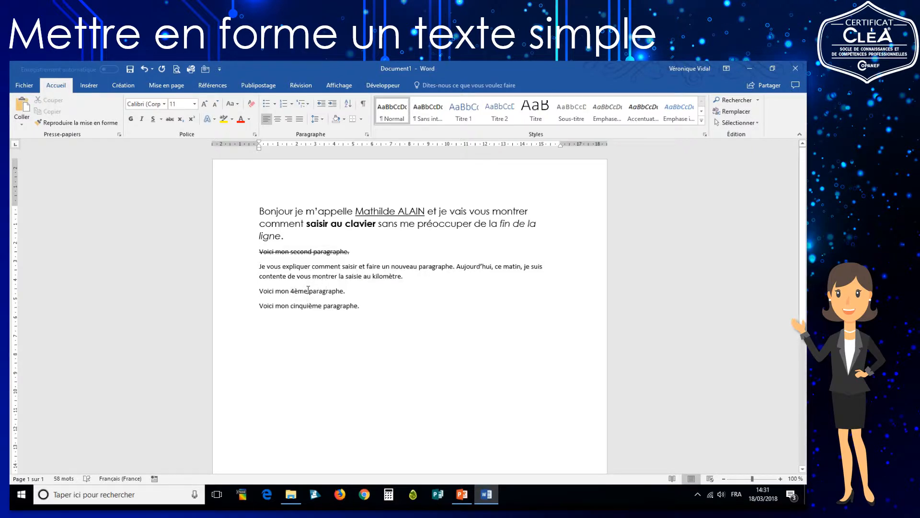
left_click_drag(307, 290, 295, 291)
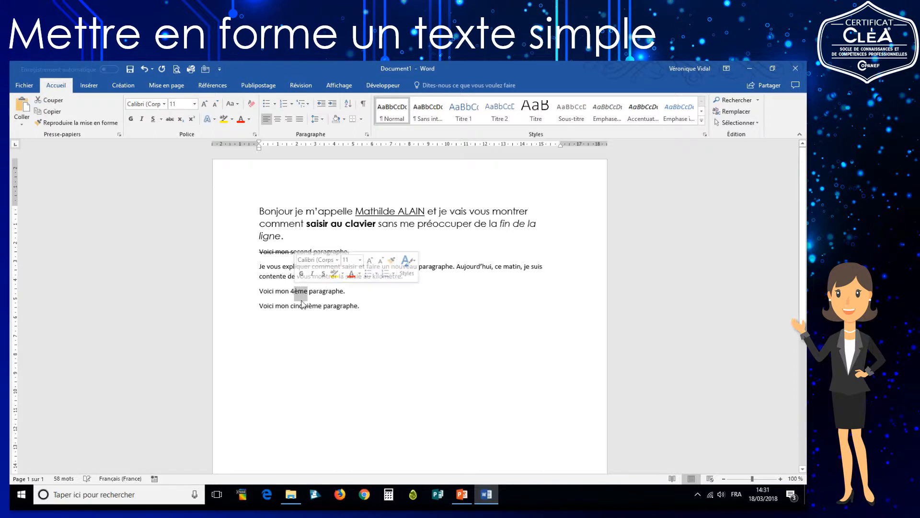
left_click(192, 119)
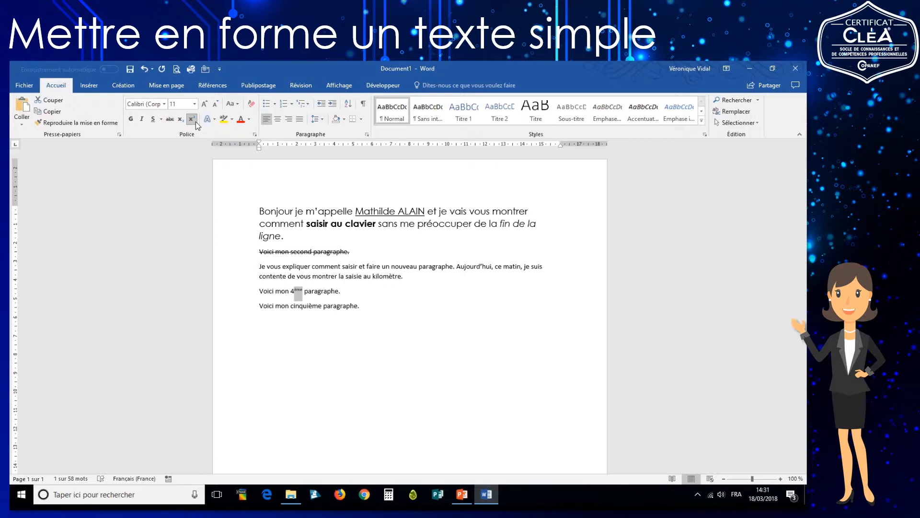
left_click(377, 258)
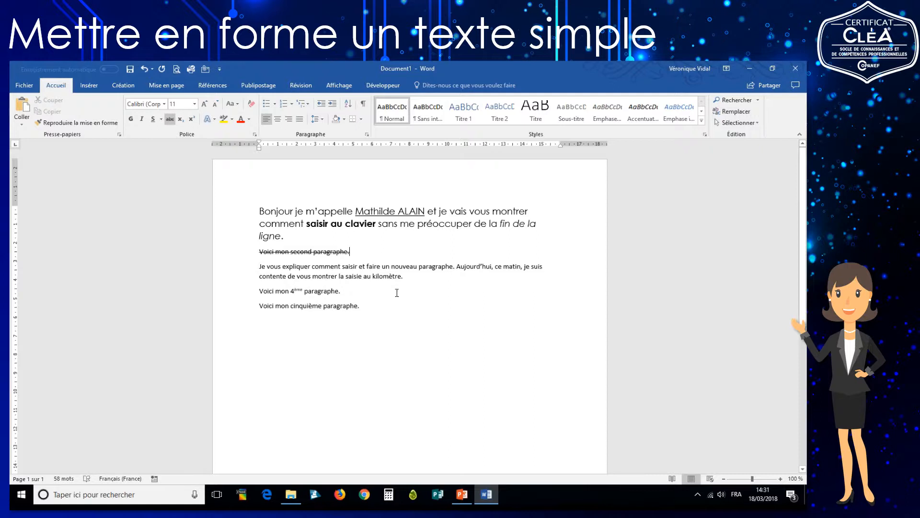
Insert the title "Titre du document" as its own paragraph above the first paragraph
left_click(261, 212)
type("Titre ")
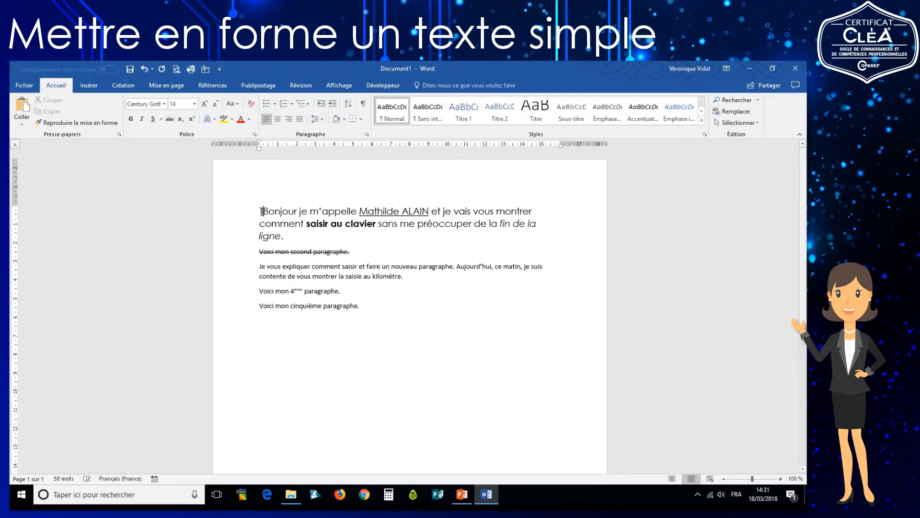
type("du docum")
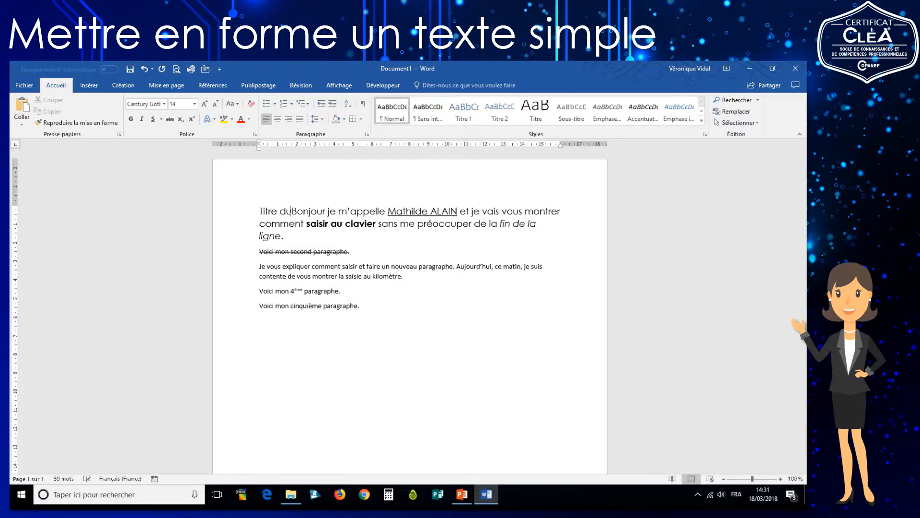
type("ent")
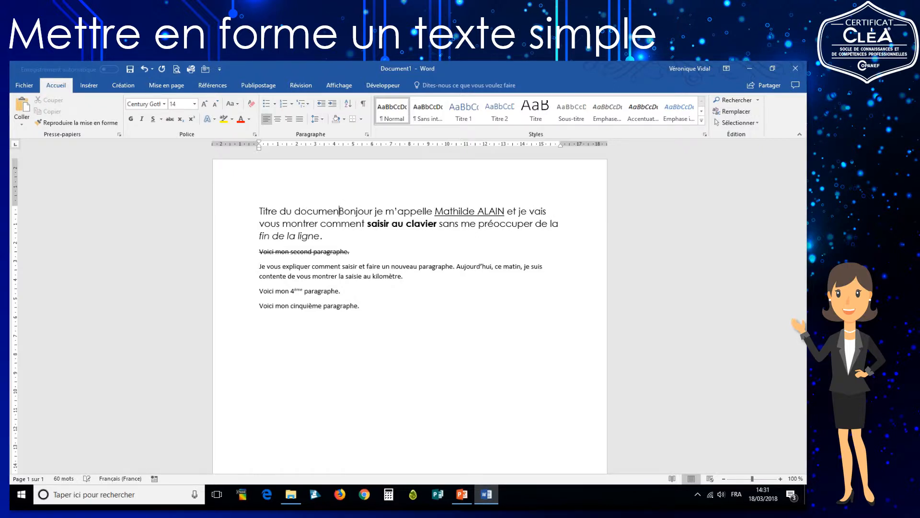
key("Return")
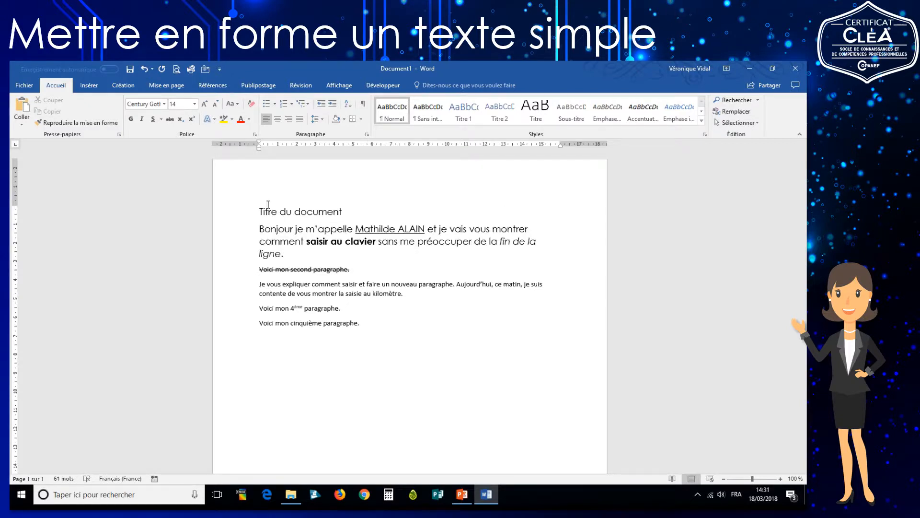
Apply the solid blue text effect with a shadow to the title "Titre du document"
left_click(235, 215)
left_click(213, 119)
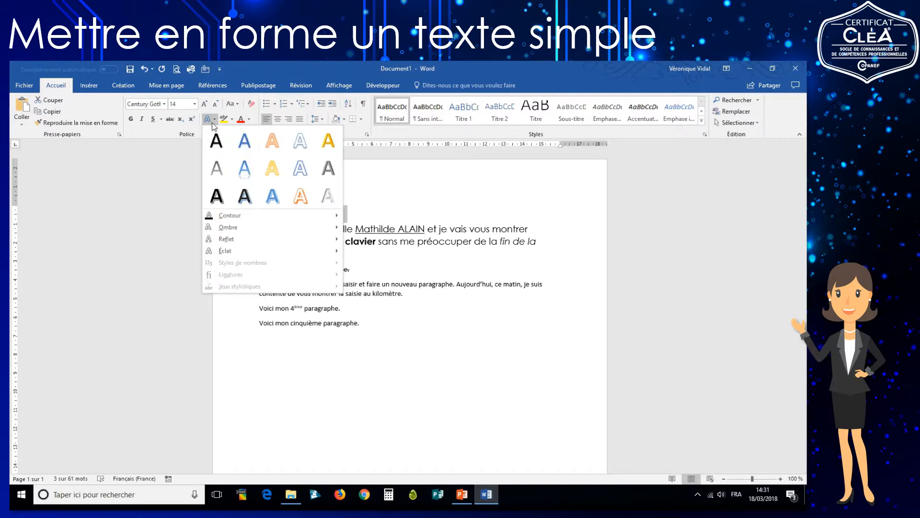
left_click(272, 199)
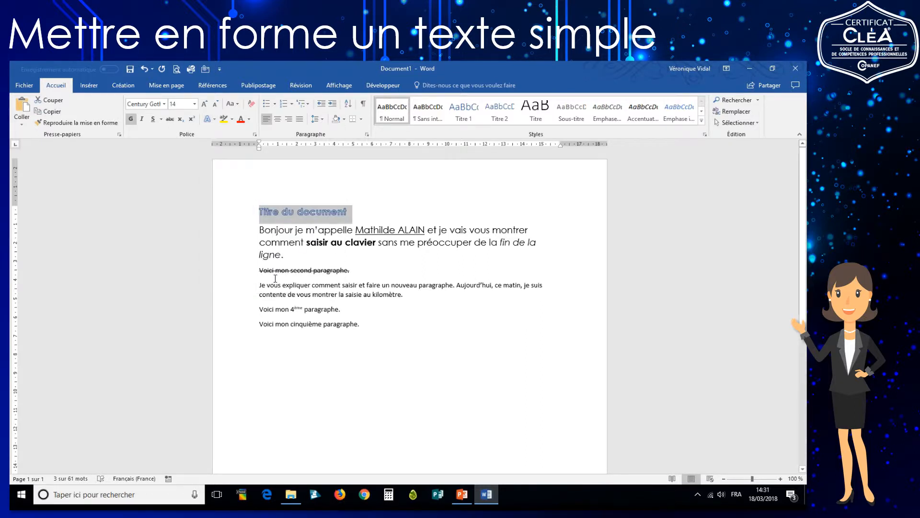
Enlarge the title to size 22 and give it the white text effect with a blue outline
left_click(205, 104)
left_click(204, 104)
left_click(205, 104)
left_click(205, 104)
left_click(209, 119)
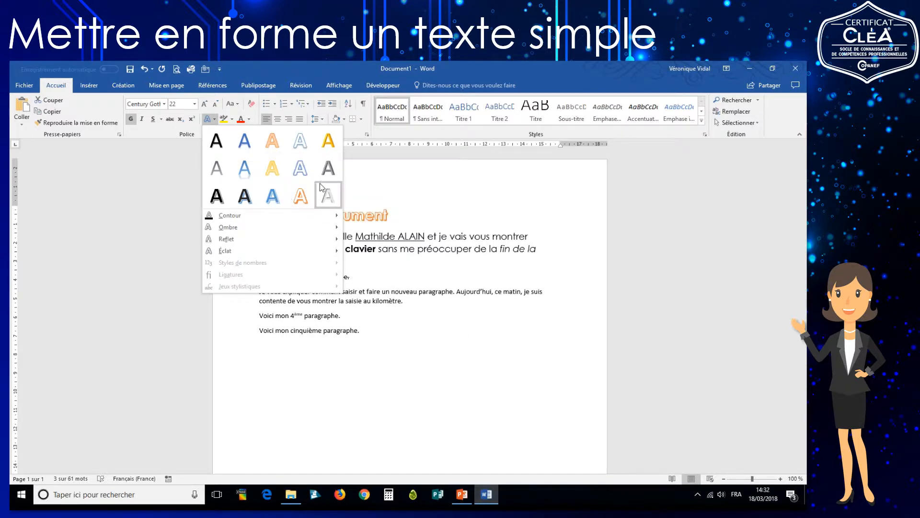
left_click(301, 141)
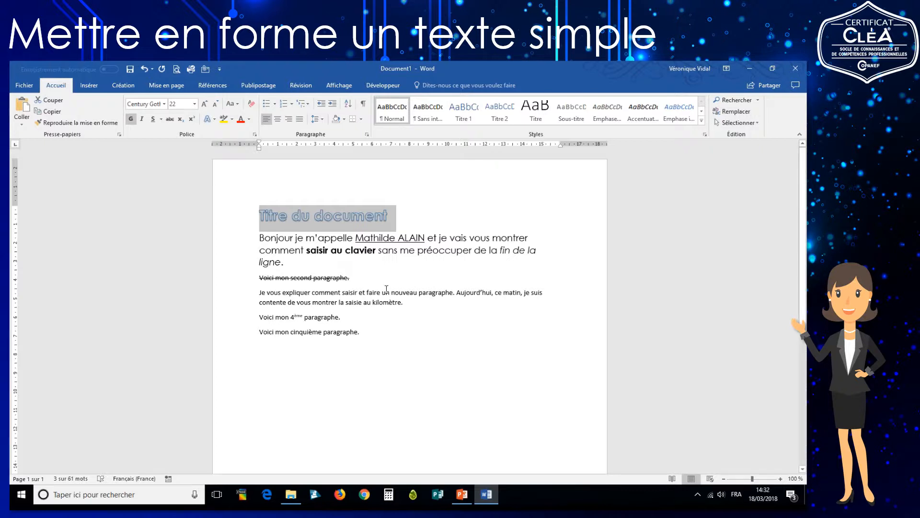
Highlight the words "nouveau paragraphe" in the third paragraph in turquoise
scroll(387, 292, "down", 1)
left_click_drag(402, 269, 452, 270)
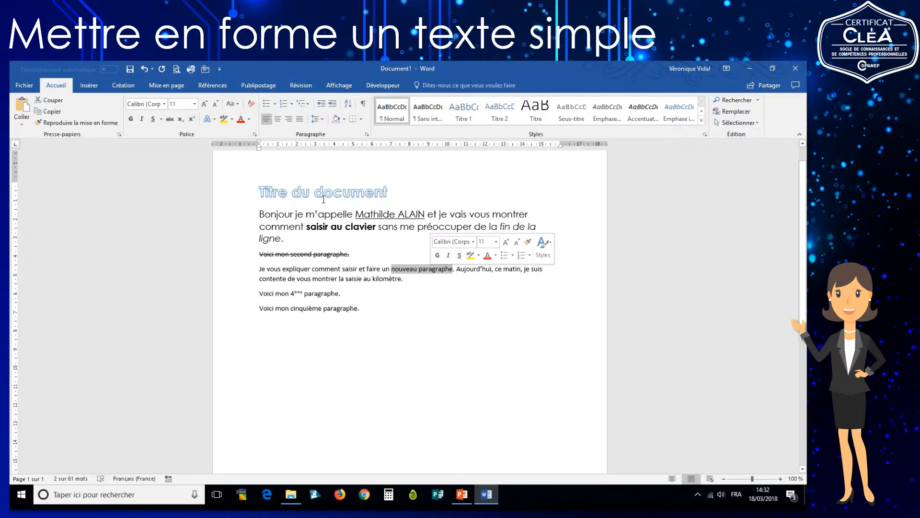
left_click(233, 122)
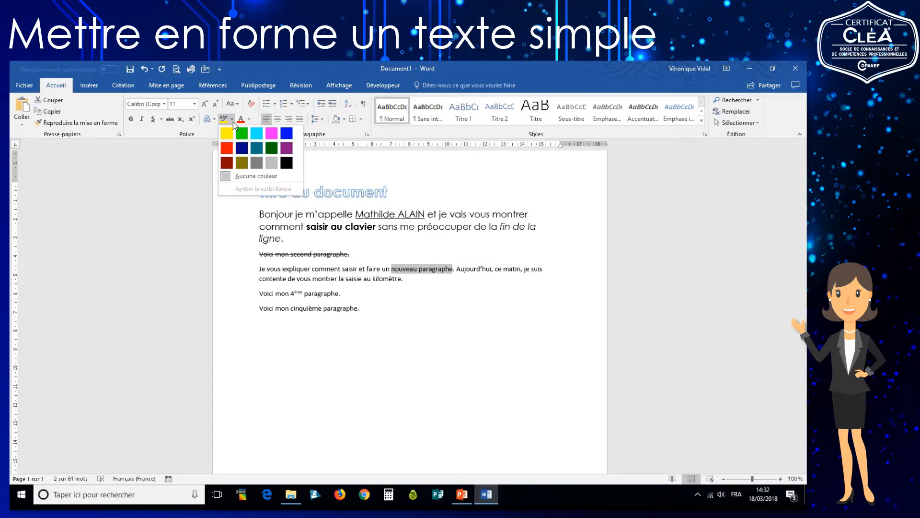
left_click(256, 133)
left_click(270, 259)
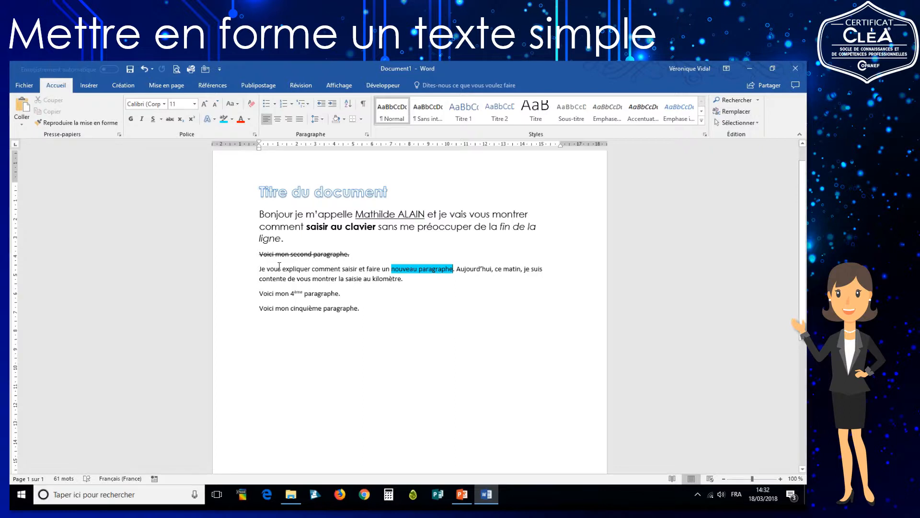
Colour the words "4ème paragraphe" in the standard light blue font colour
left_click(352, 191)
left_click_drag(290, 293, 324, 293)
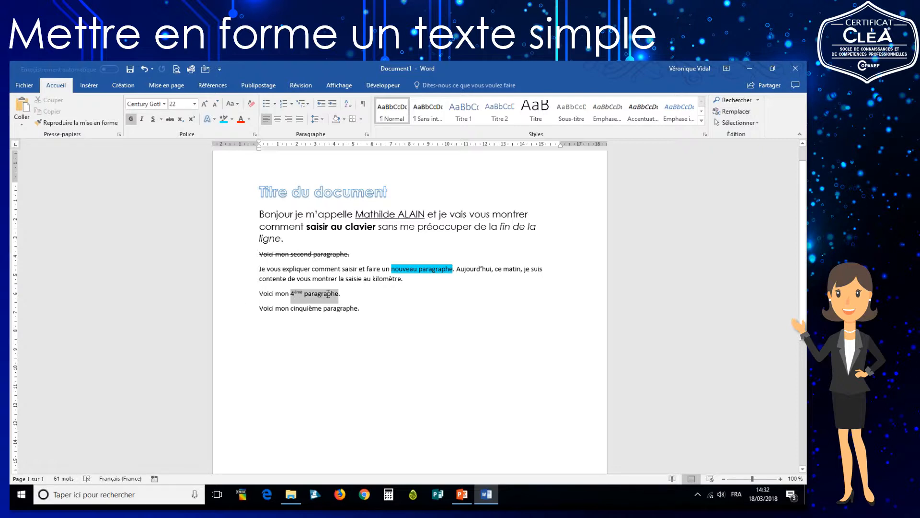
left_click(250, 120)
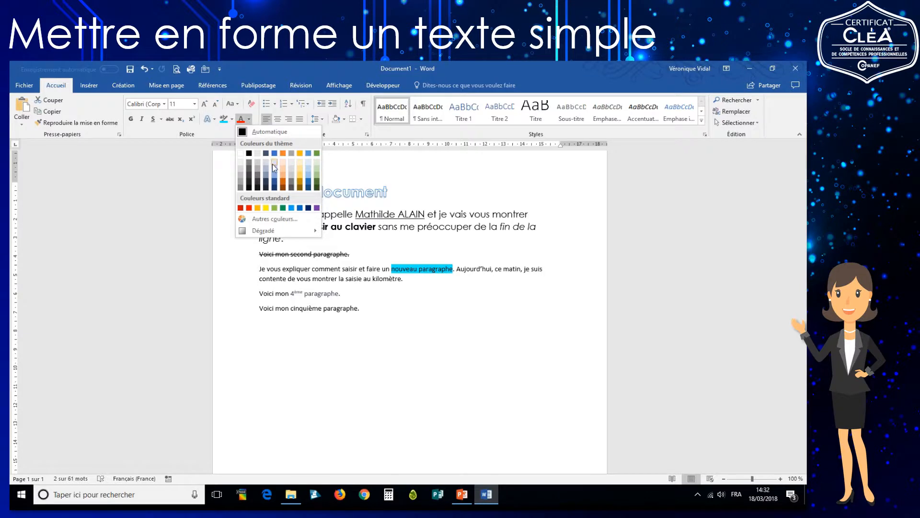
left_click(292, 210)
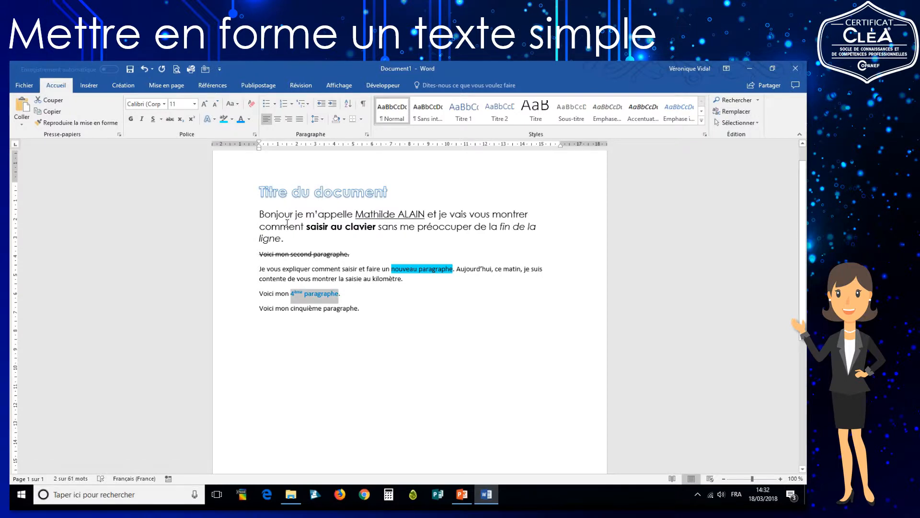
left_click(289, 227)
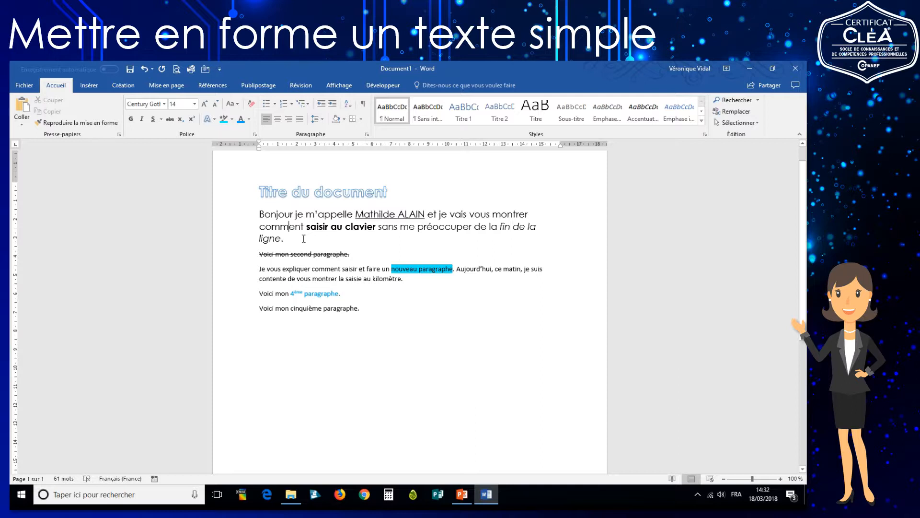
left_click(292, 192)
left_click(270, 238)
left_click(386, 215)
Centre the title "Titre du document" and right-align the struck-through second paragraph
left_click(228, 194)
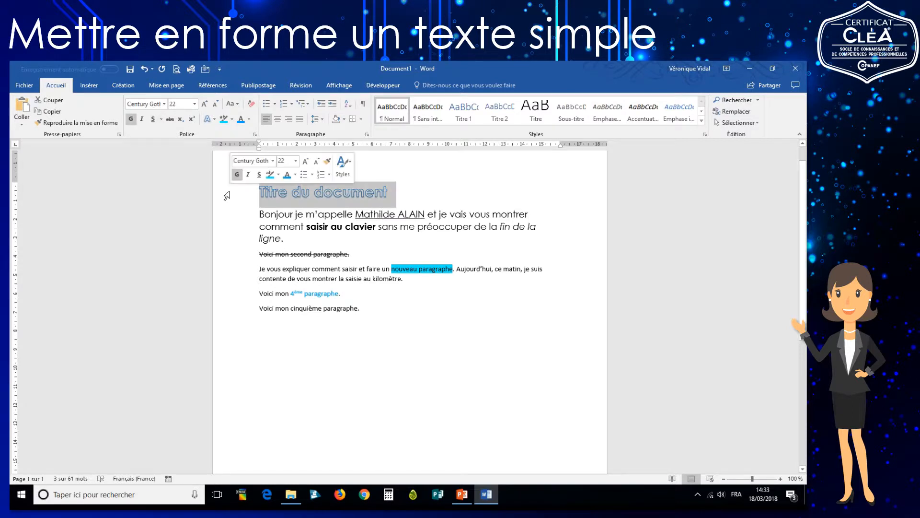
left_click(278, 120)
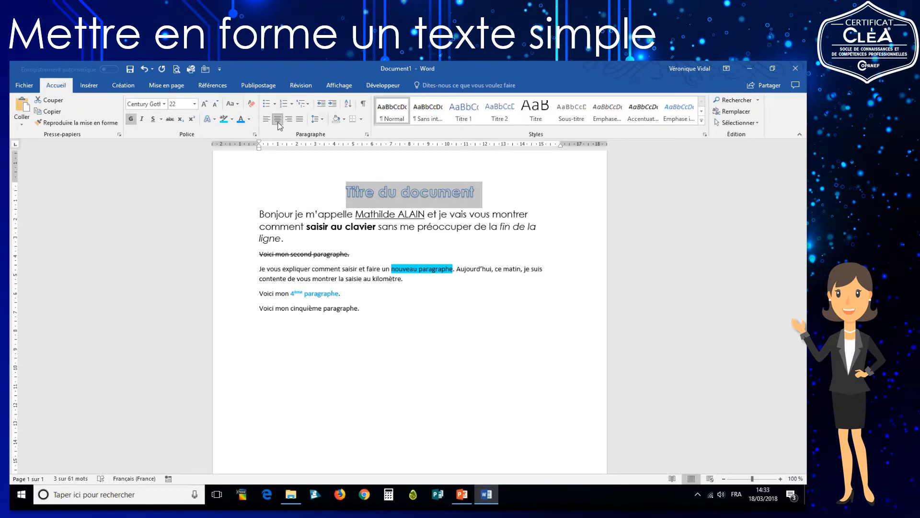
left_click(239, 259)
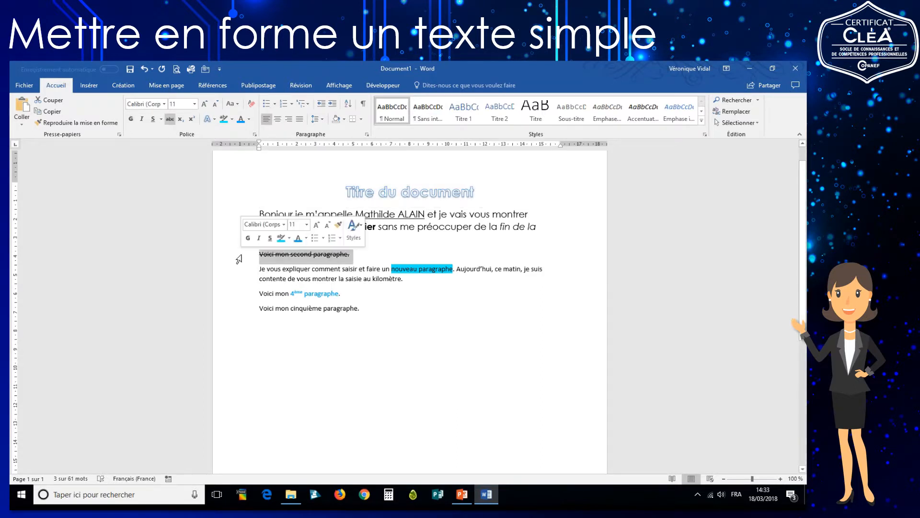
left_click(290, 124)
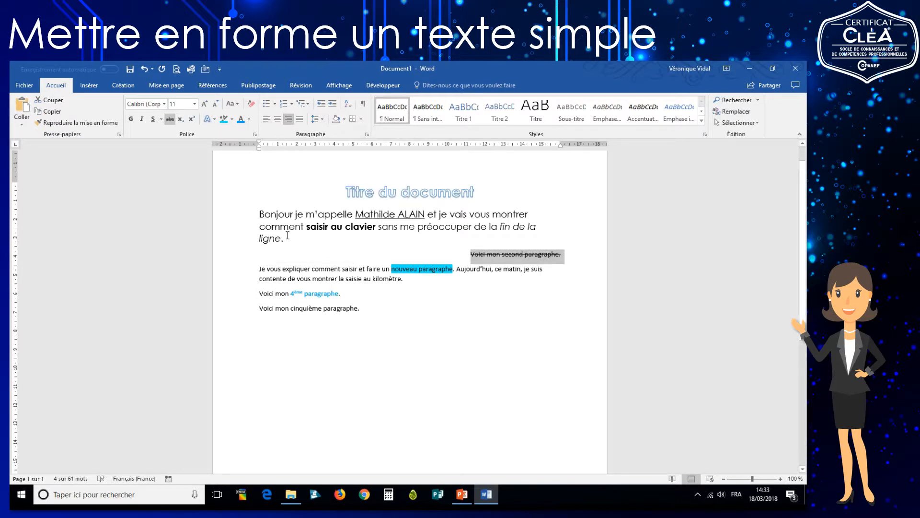
Justify the first paragraph and the third, fourth and fifth paragraphs, leaving out the right-aligned second one
left_click(470, 214)
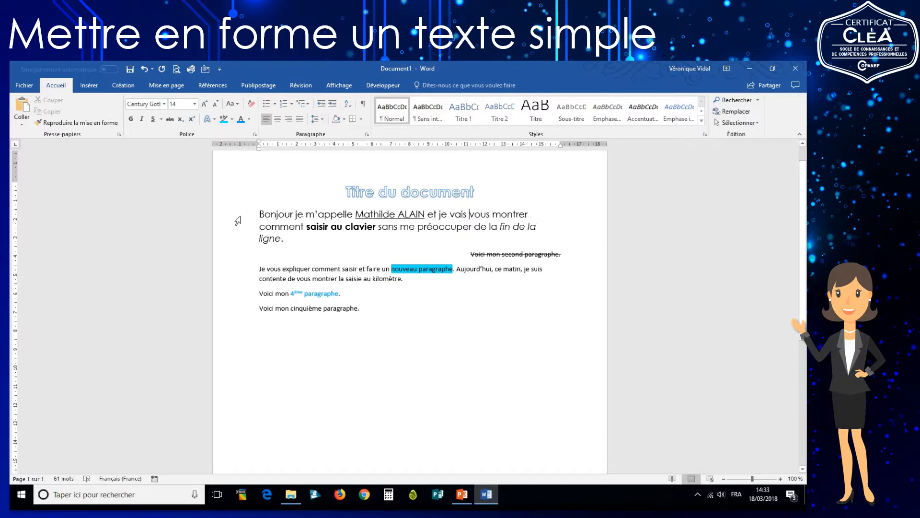
left_click_drag(237, 218, 239, 242)
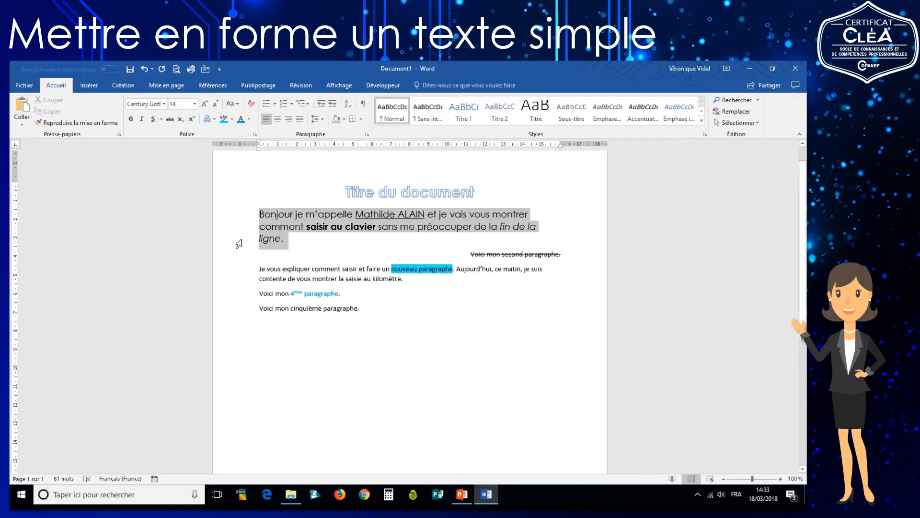
left_click(300, 119)
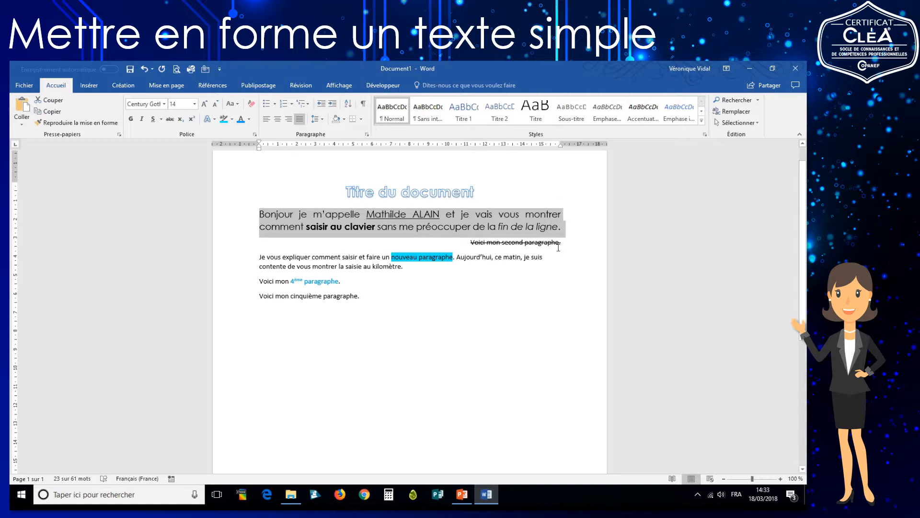
double_click(238, 259)
left_click_drag(236, 280, 240, 299)
left_click(300, 119)
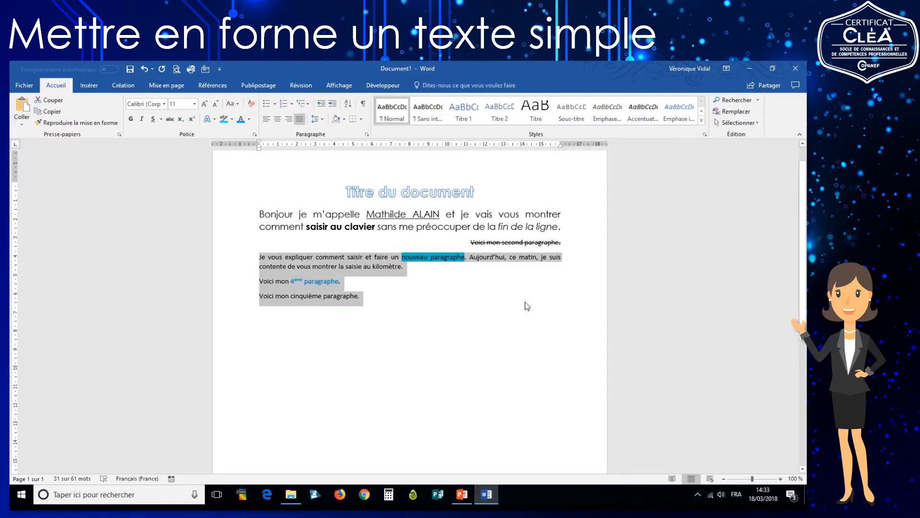
left_click(370, 298)
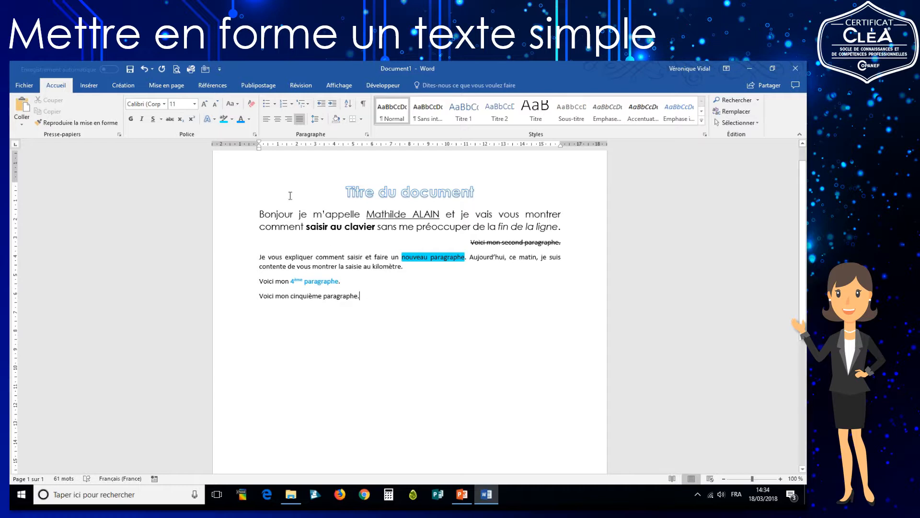
Set the line spacing of all paragraphs below the title to 1,5
left_click_drag(235, 219, 211, 297)
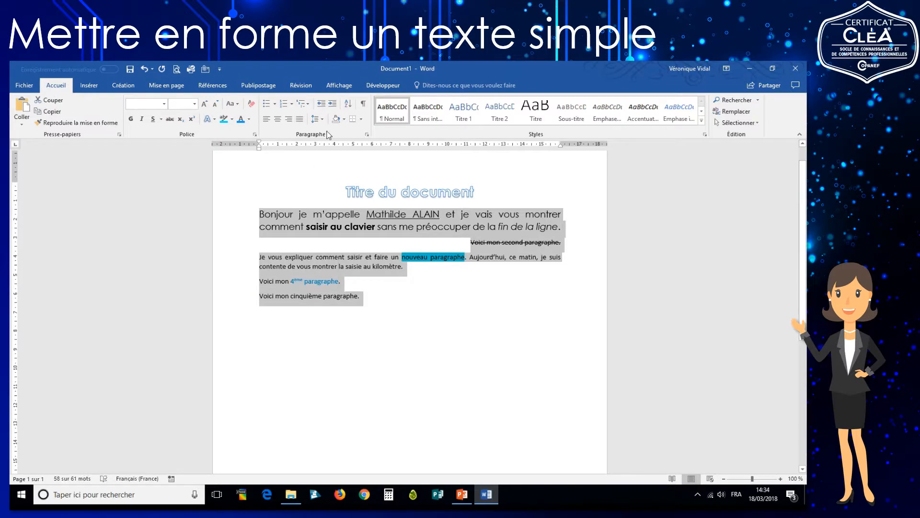
left_click(318, 119)
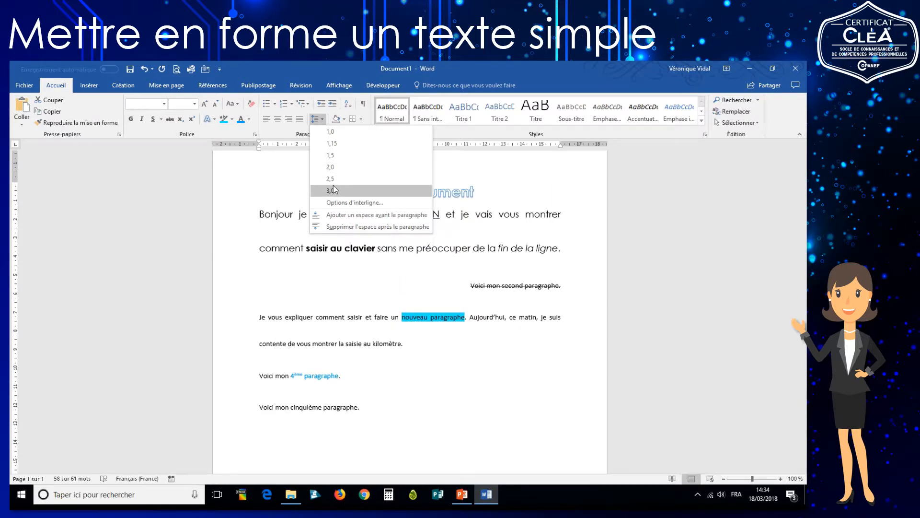
left_click(338, 155)
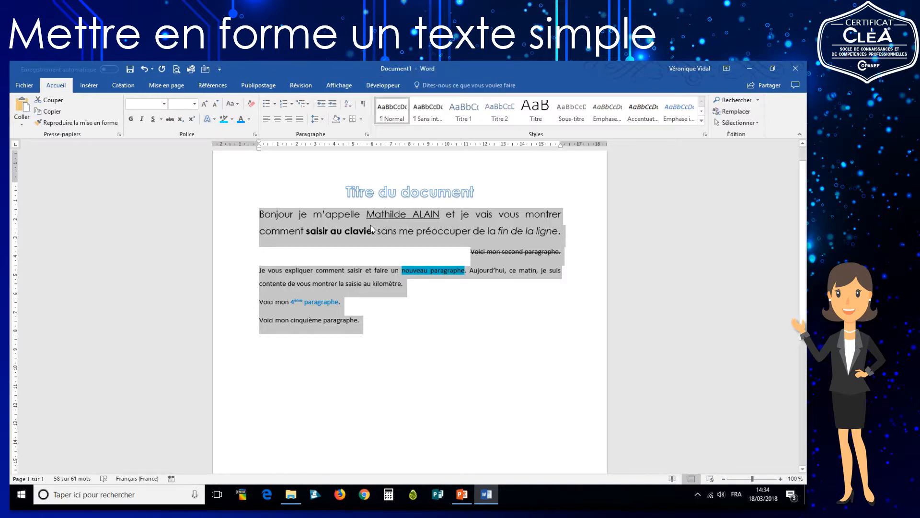
left_click(403, 271)
left_click_drag(404, 272, 465, 274)
left_click(438, 271)
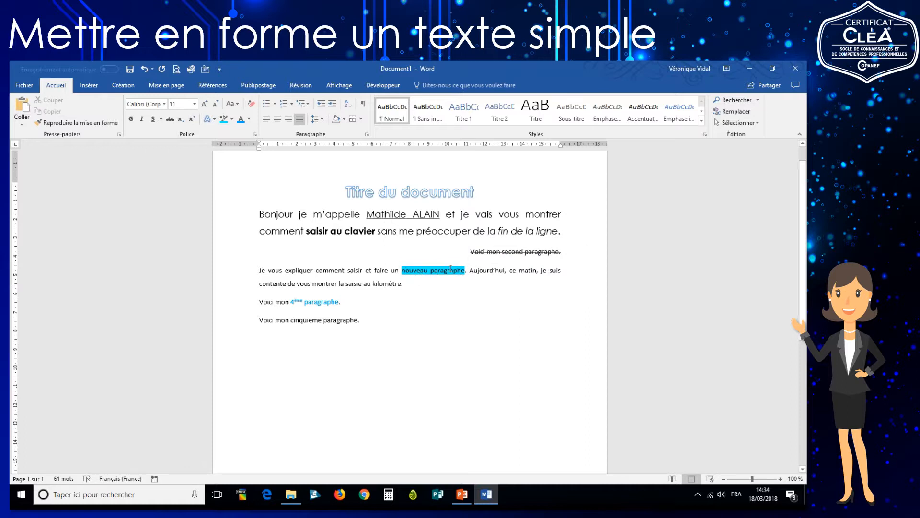
Shade the paragraph "Voici mon cinquième paragraphe." with a light blue theme colour
left_click_drag(234, 217, 237, 234)
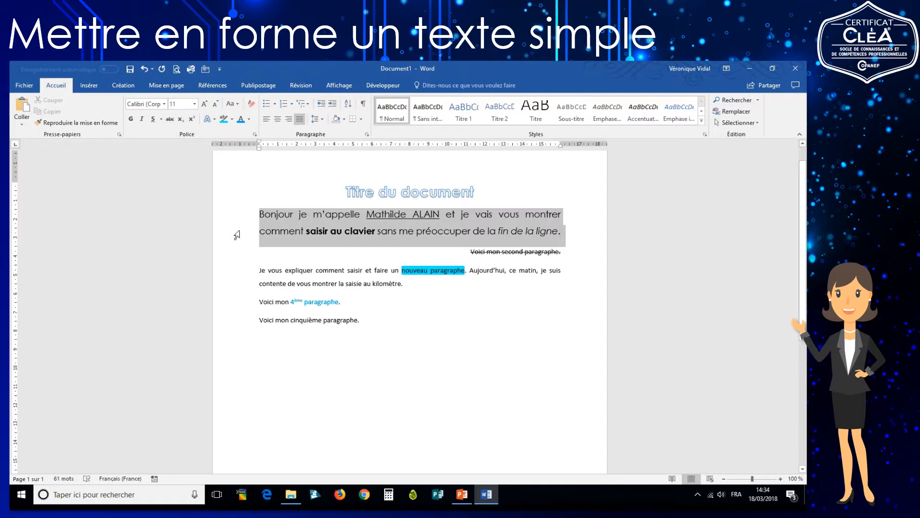
left_click(232, 325)
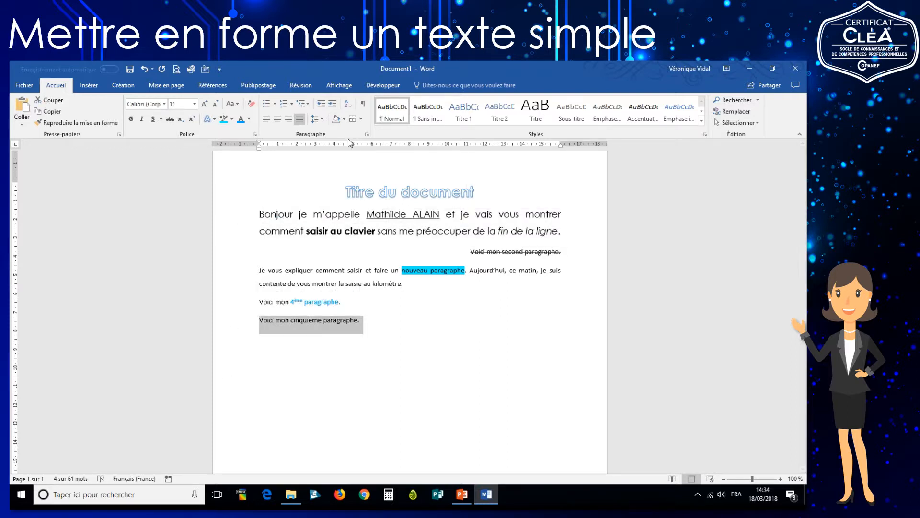
left_click(345, 120)
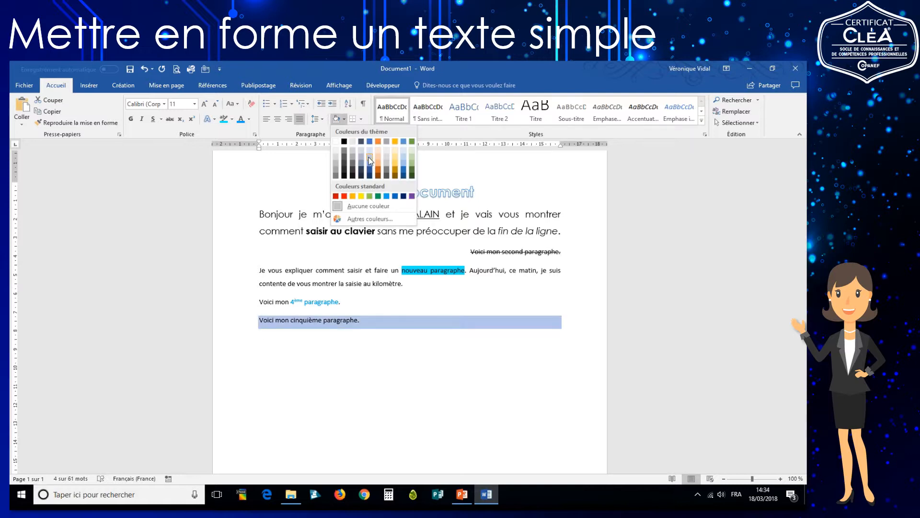
left_click(404, 164)
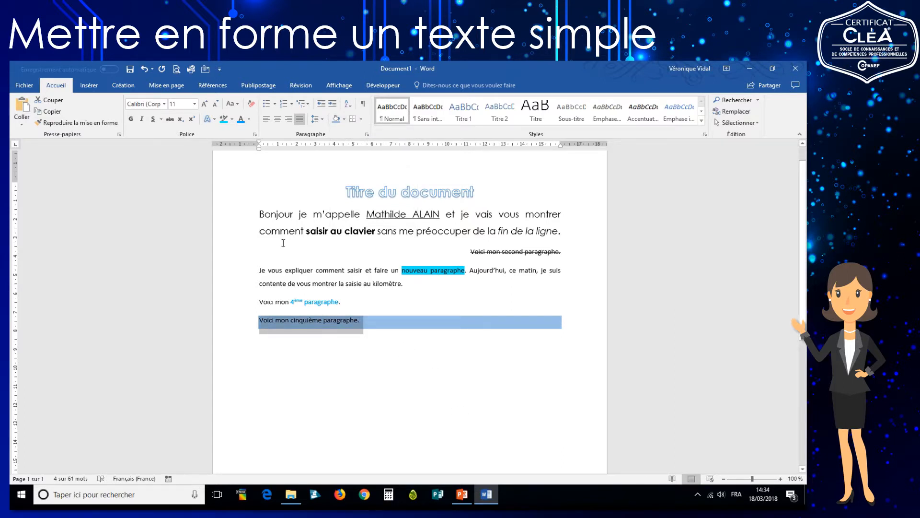
left_click(239, 289)
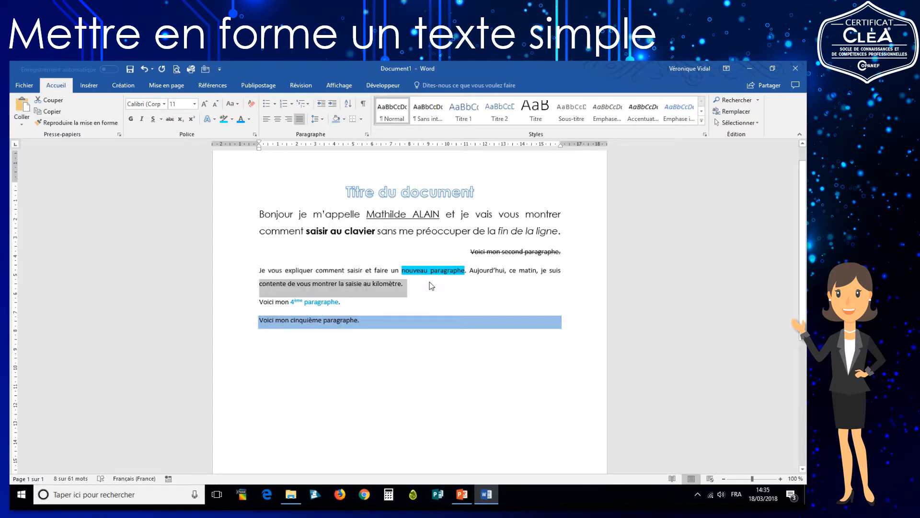
left_click(428, 283)
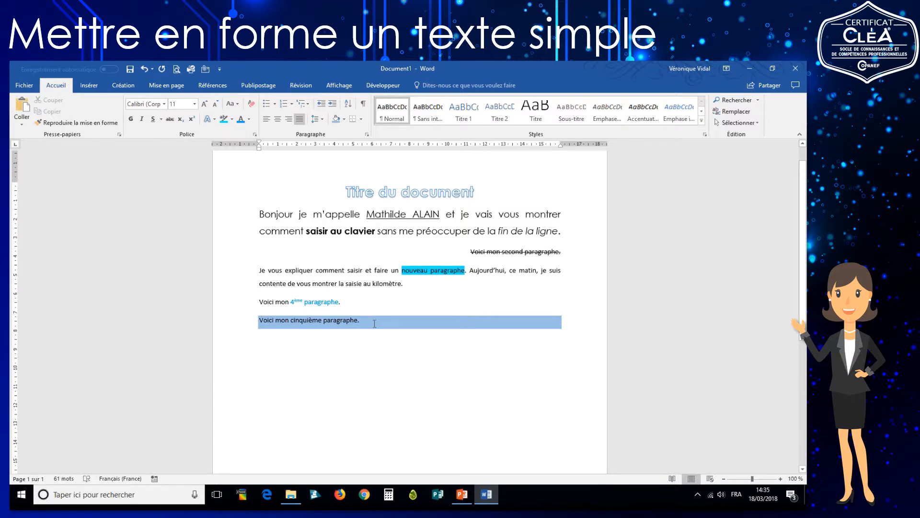
Copy the fourth paragraph onto a new line below the fifth and change its number to 6
left_click(360, 348)
left_click(222, 305)
key("ctrl+c")
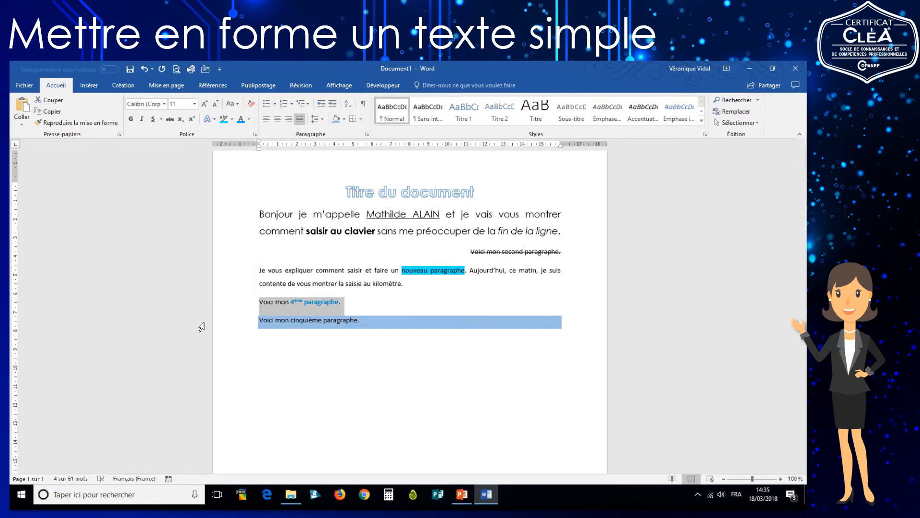
left_click(62, 111)
left_click(294, 349)
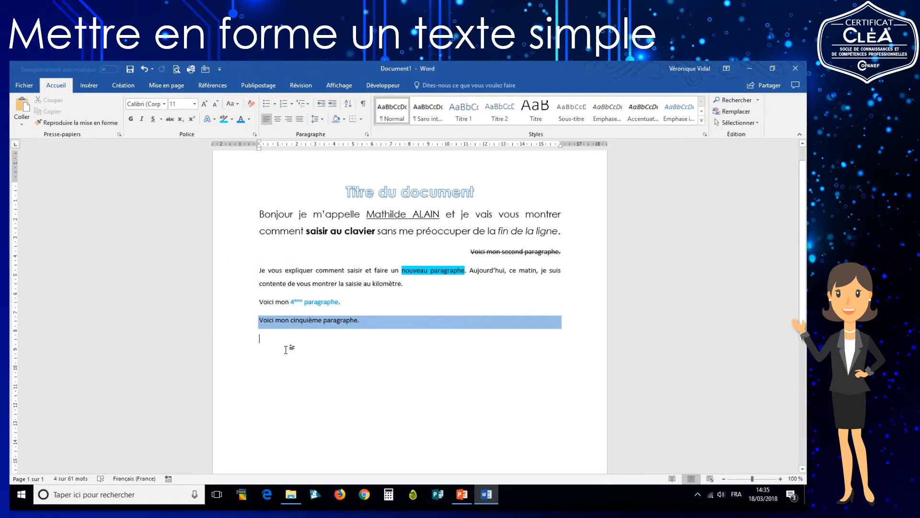
left_click(22, 106)
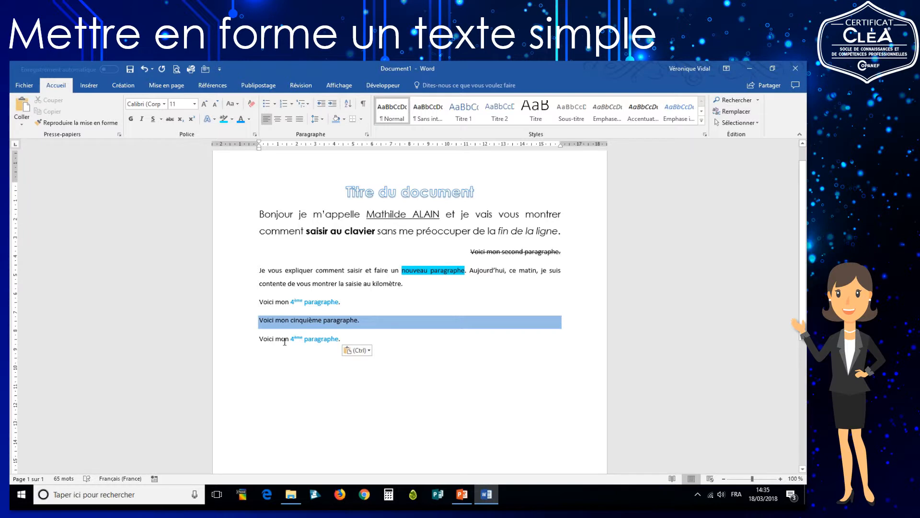
left_click_drag(291, 339, 294, 338)
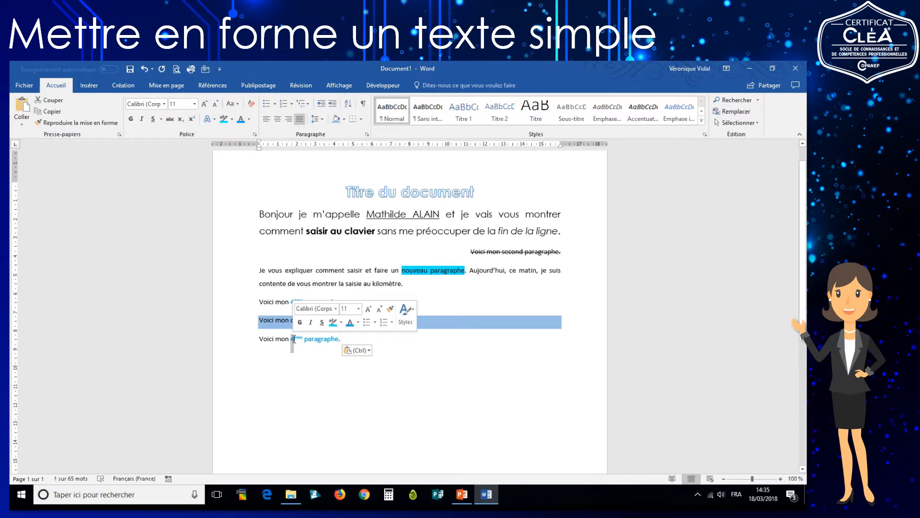
type("6")
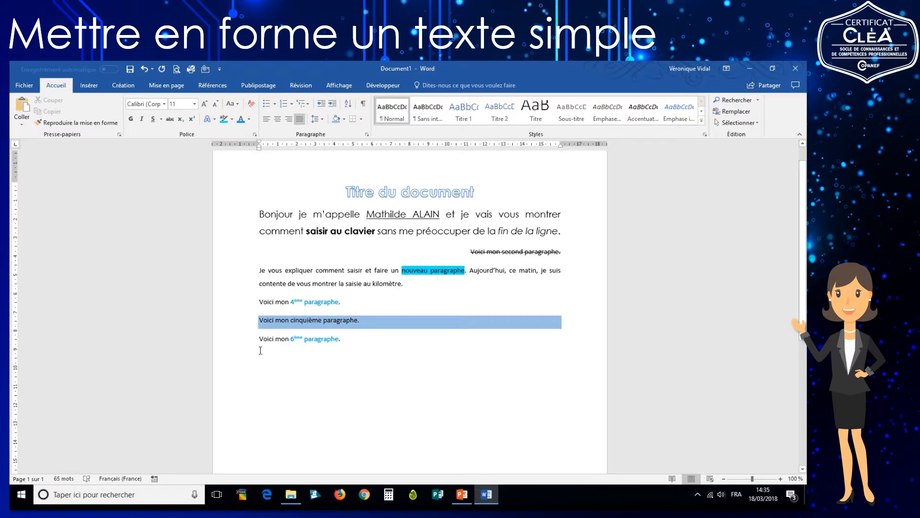
Turn the fourth, fifth and sixth paragraphs into a bulleted list with arrowhead bullets
left_click_drag(242, 305, 241, 342)
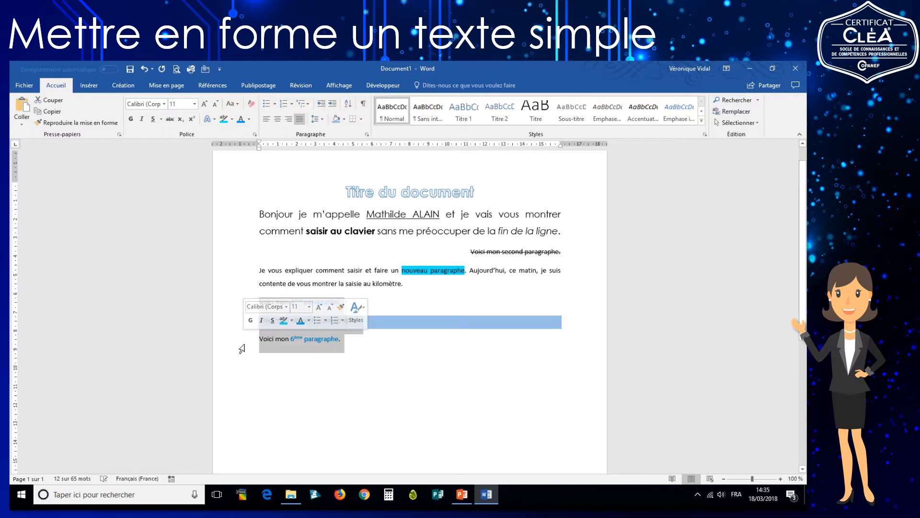
left_click(267, 105)
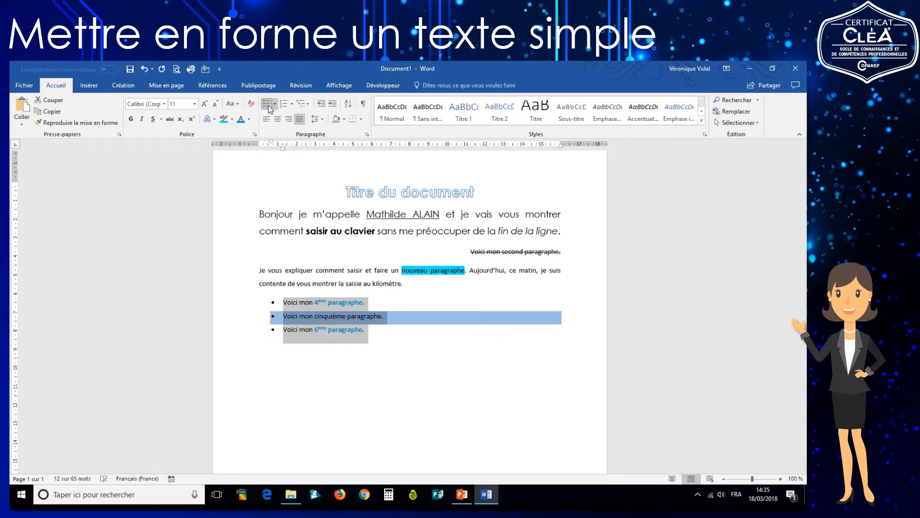
left_click(276, 105)
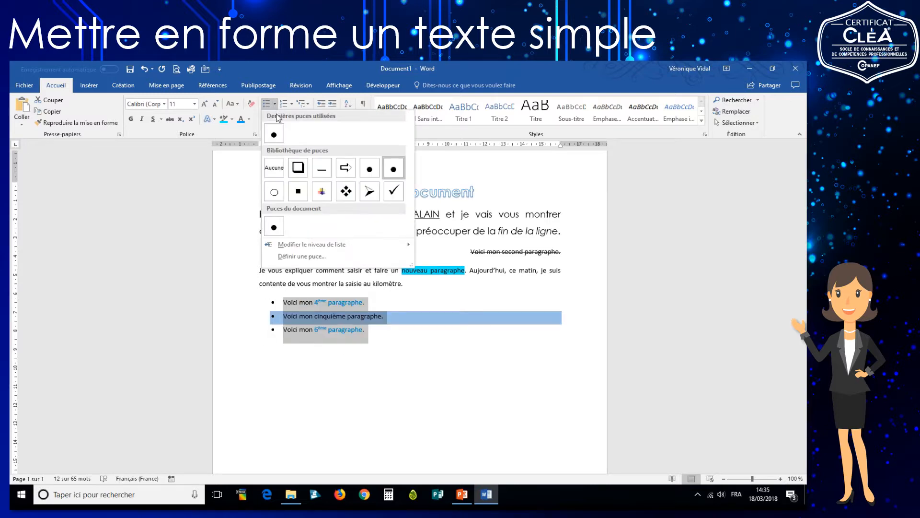
left_click(370, 191)
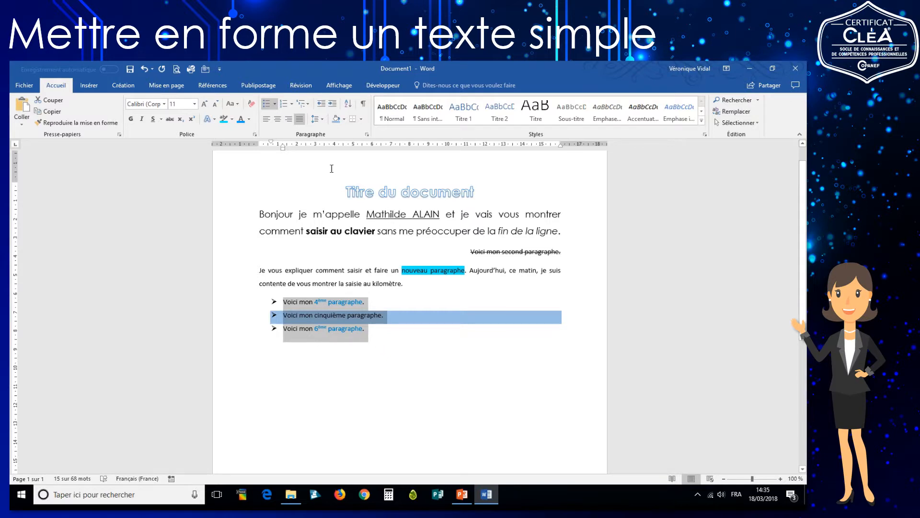
Convert the three bulleted paragraphs to a 1., 2., 3. numbered list and insert the item "Je fais une liste" after the first item
left_click(291, 105)
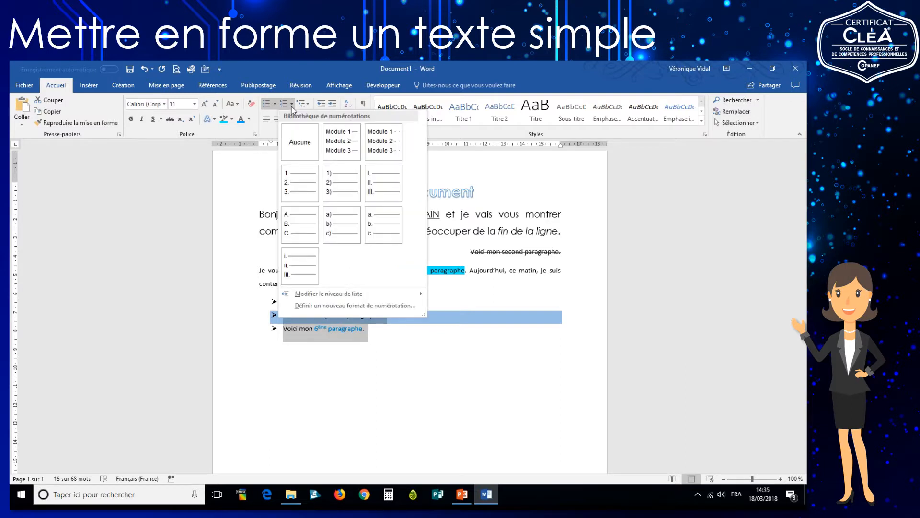
left_click(307, 185)
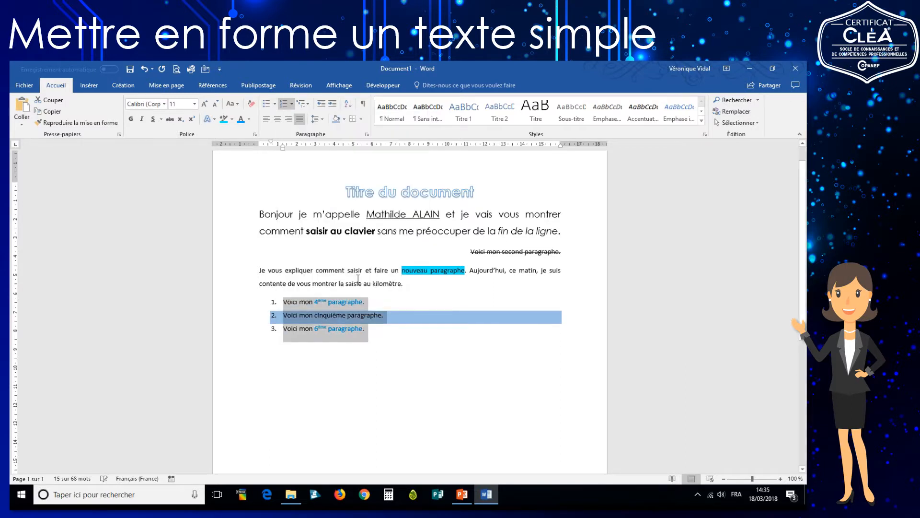
left_click(379, 333)
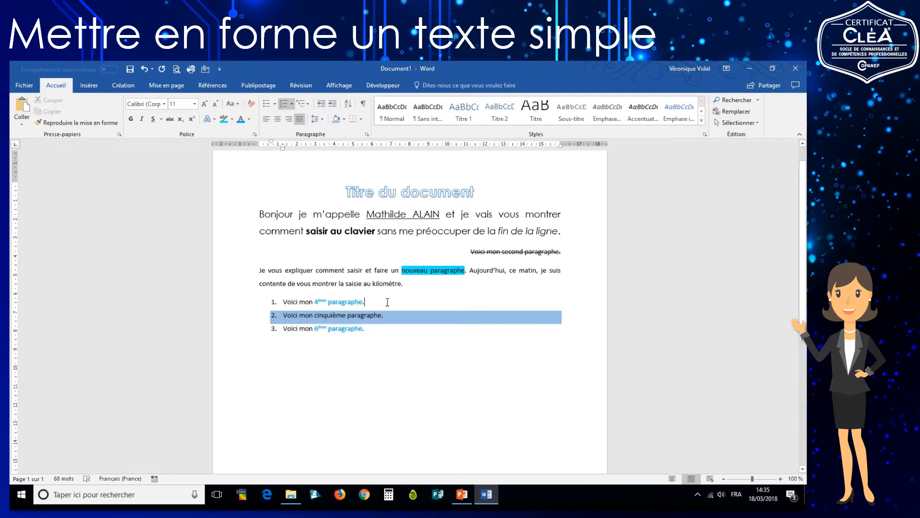
key("Return")
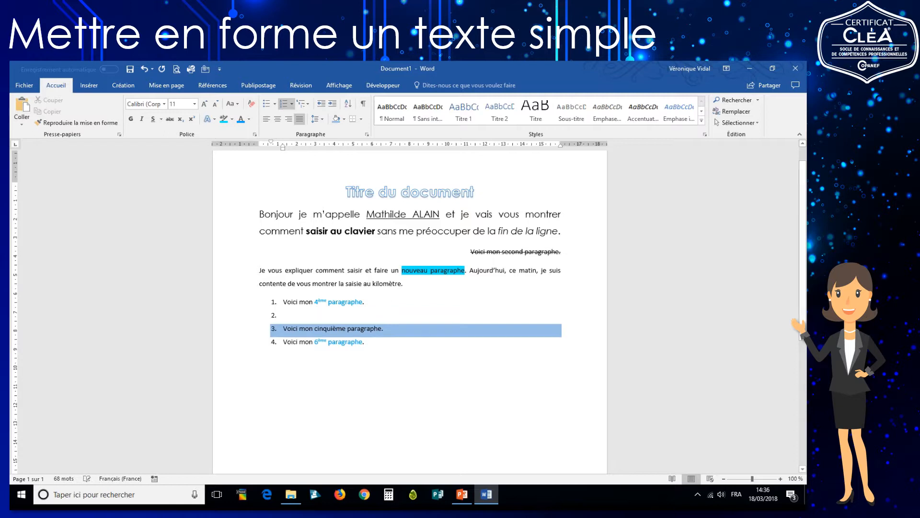
type("Je fais une")
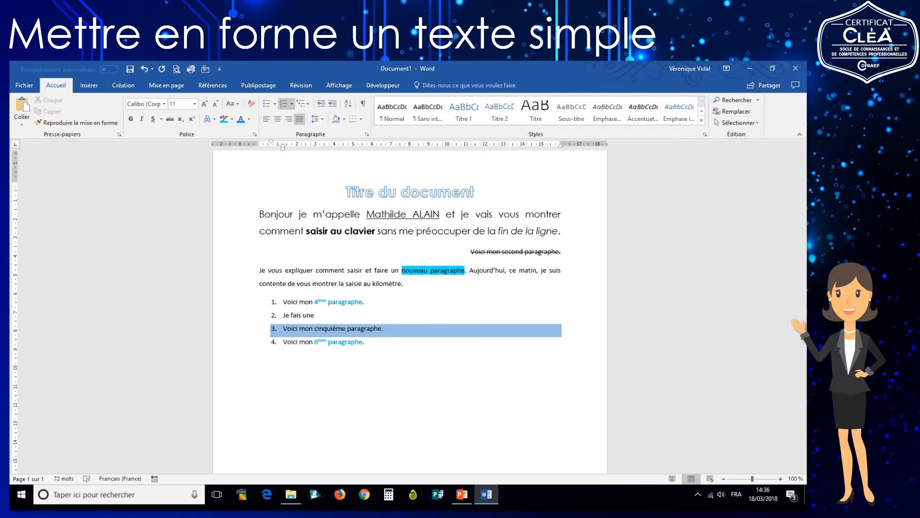
type(" liste")
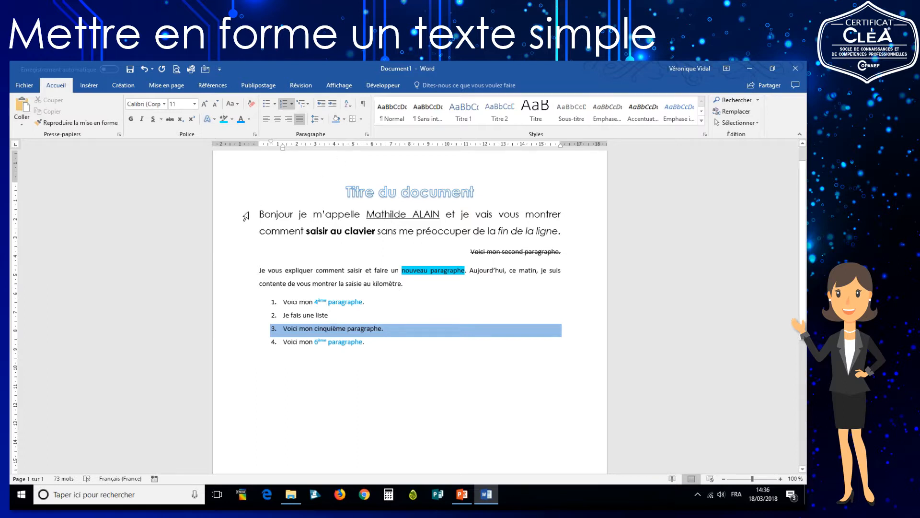
Try increasing the left indent of the paragraph starting with "Bonjour" by one and two levels, returning it to the margin each time
left_click_drag(245, 217, 244, 232)
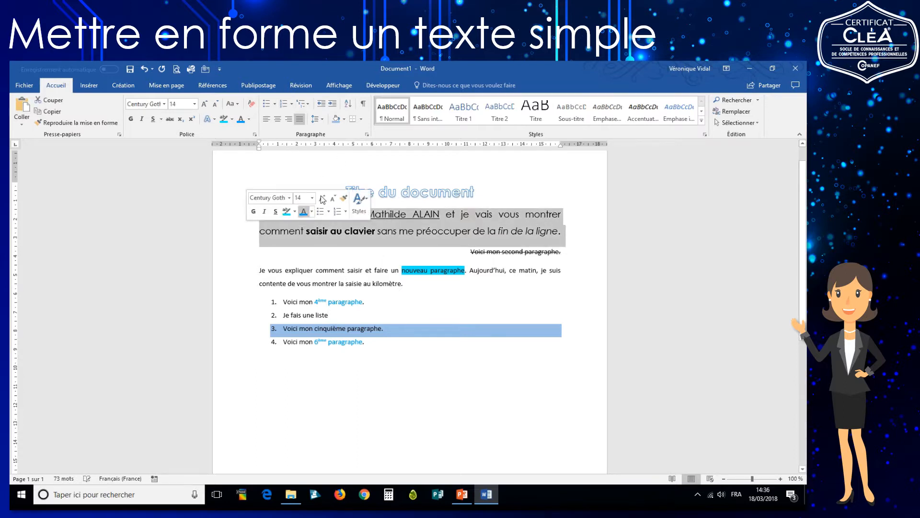
left_click(332, 106)
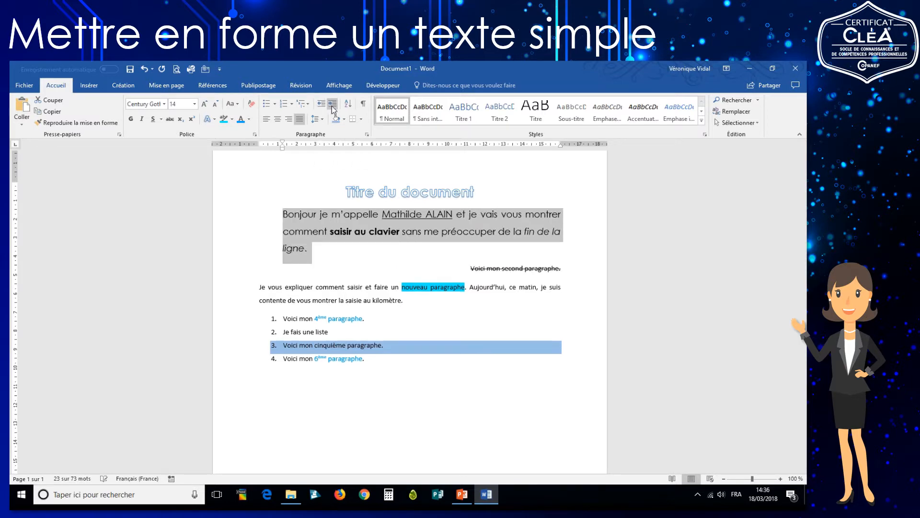
left_click(333, 107)
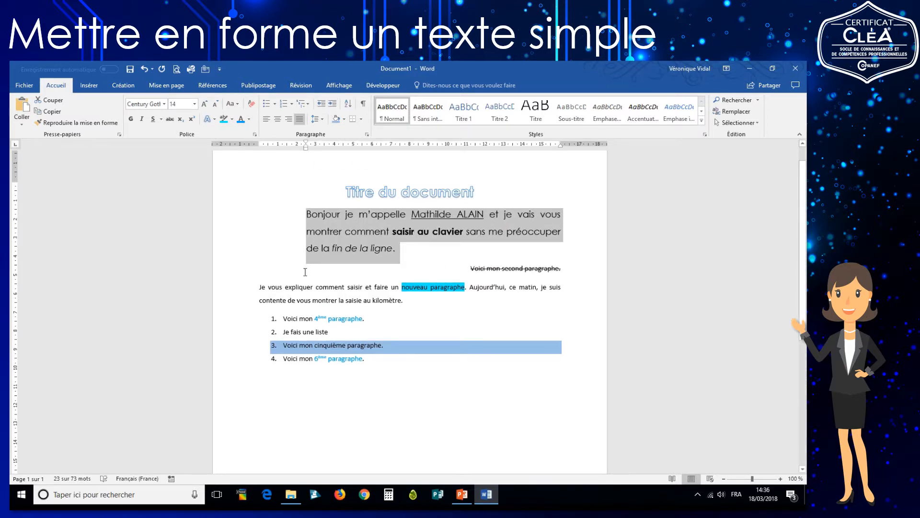
left_click(321, 104)
left_click(321, 104)
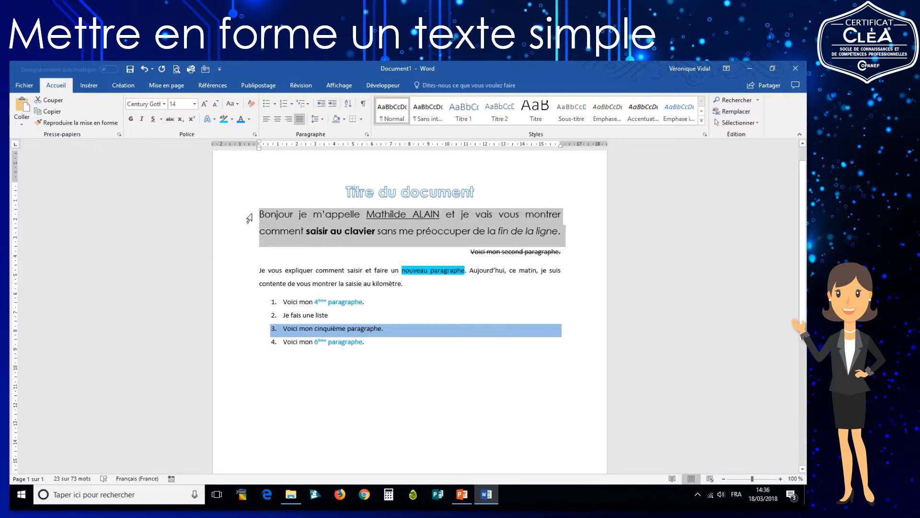
left_click(250, 217)
left_click(334, 110)
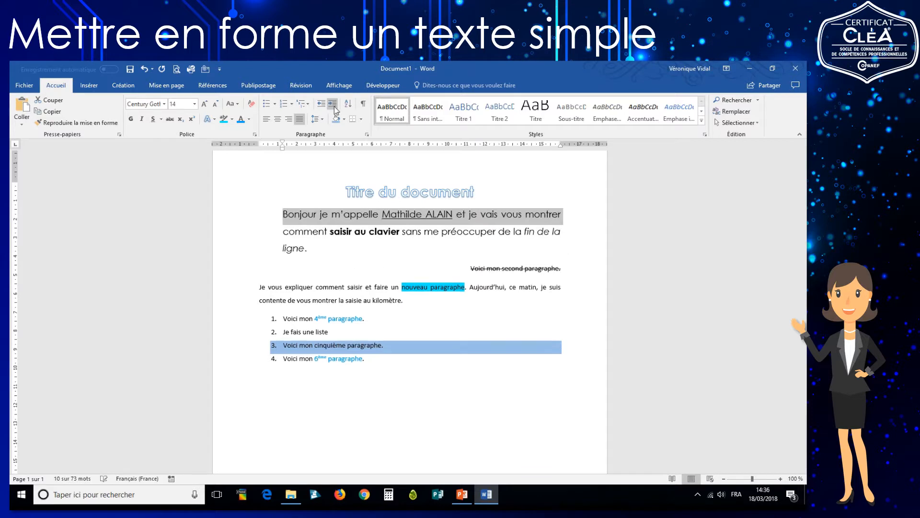
left_click(321, 104)
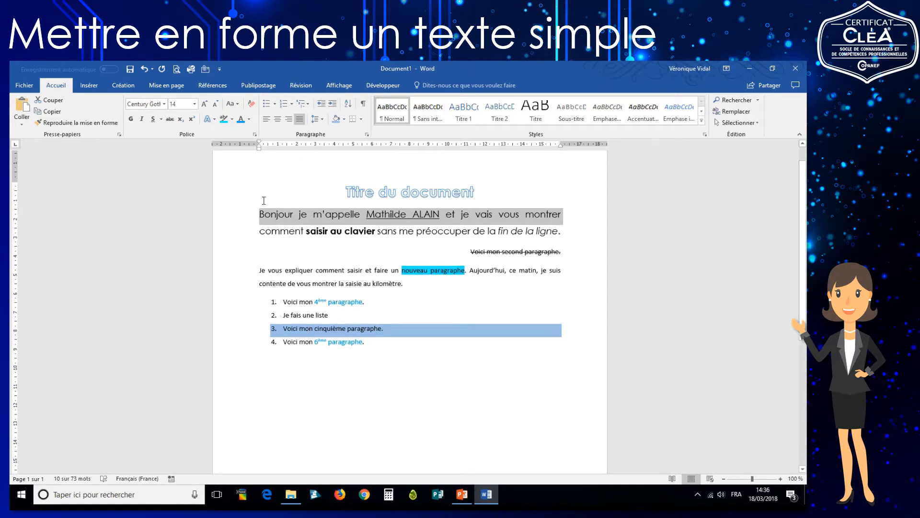
Try a first-line indent on the paragraph starting with "Bonjour" and remove it again
left_click(260, 217)
key("Tab")
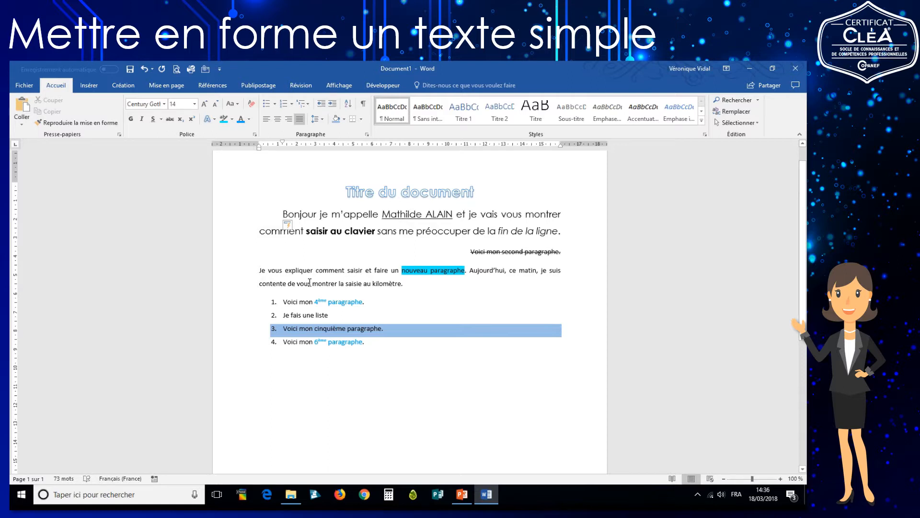
key("BackSpace")
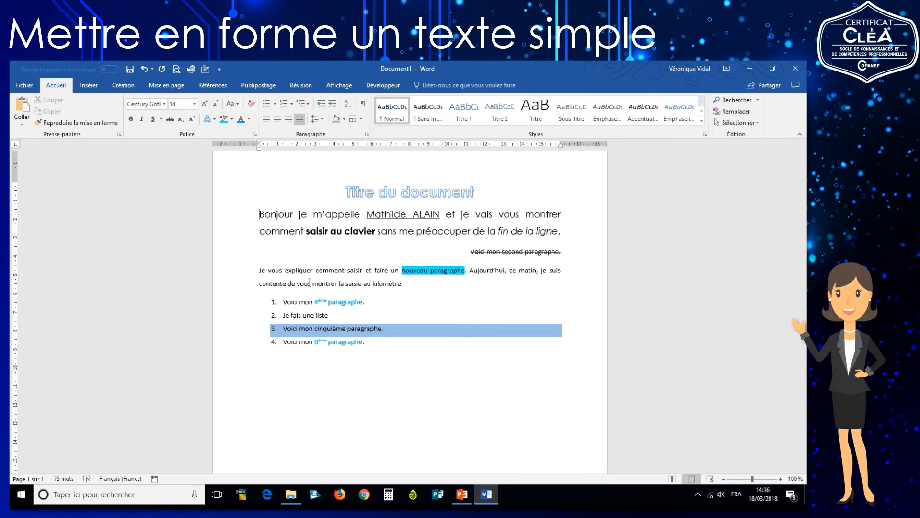
left_click(146, 105)
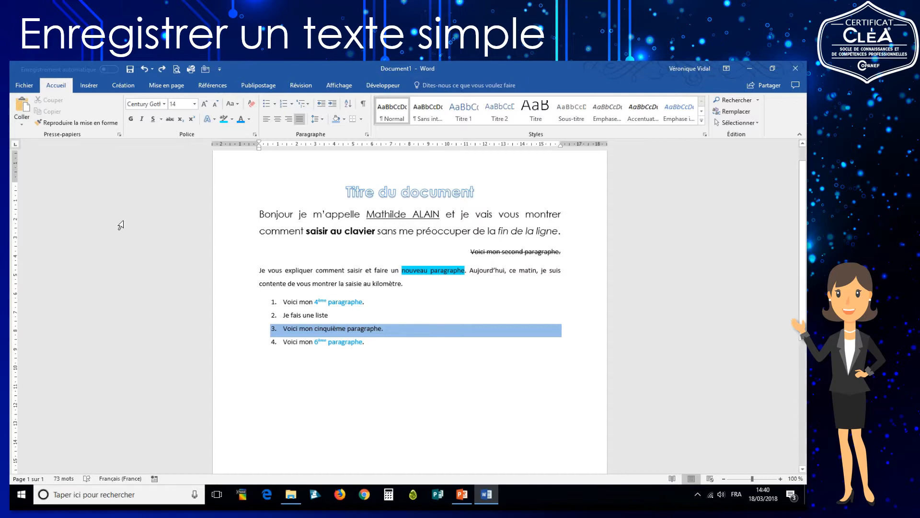
Save the document on the desktop (Bureau) as a Word document named "Ma première saisie"
left_click(25, 87)
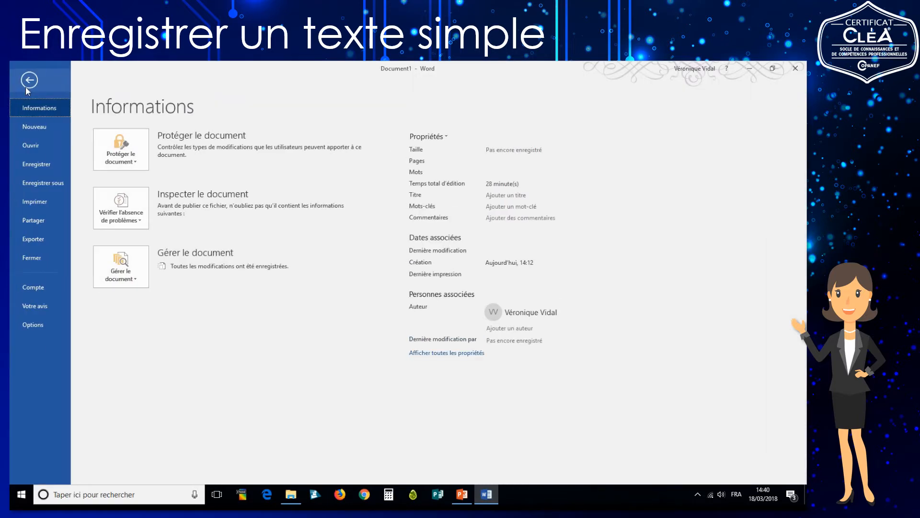
left_click(37, 165)
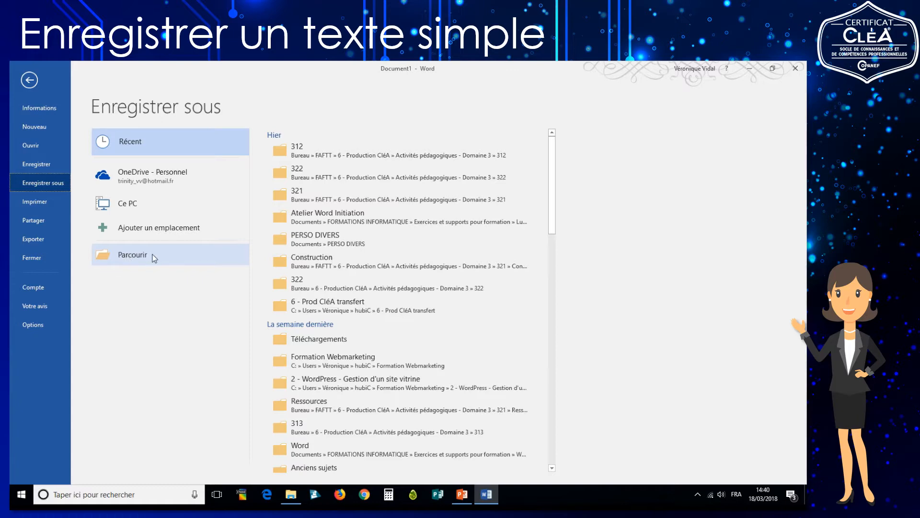
left_click(144, 261)
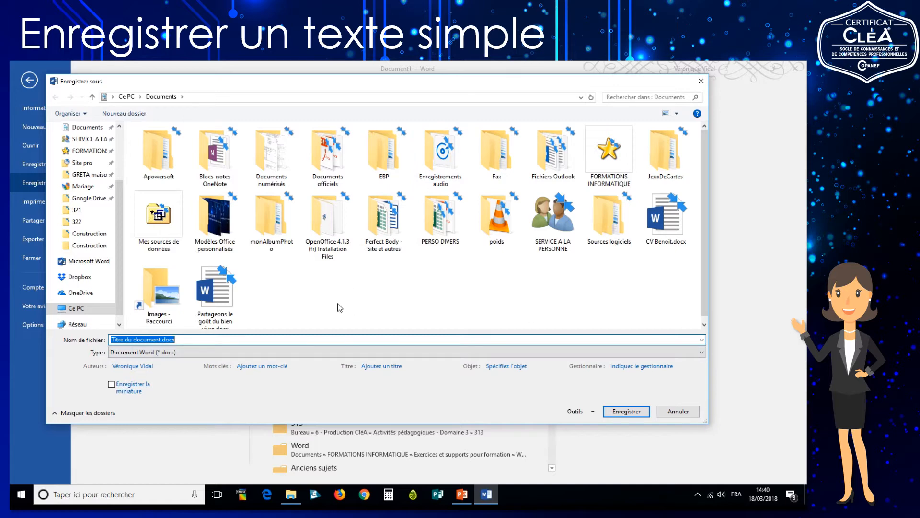
scroll(123, 192, "up", 3)
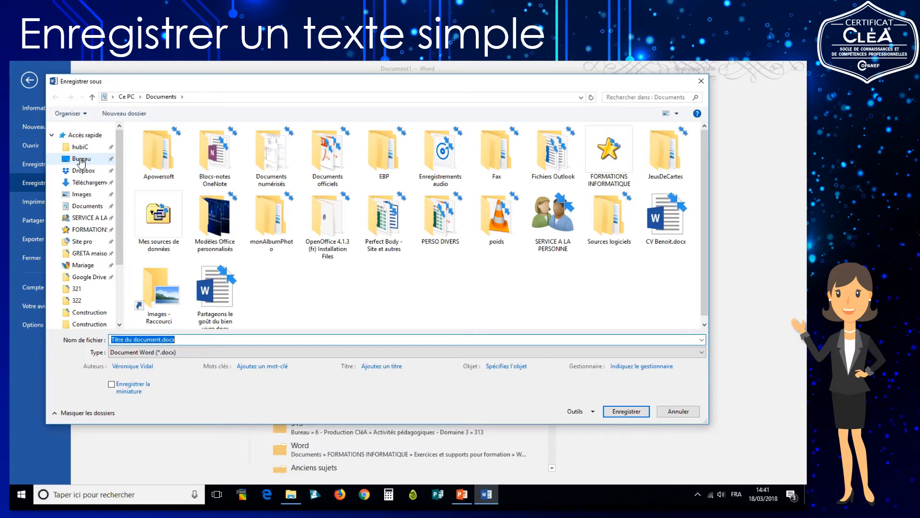
left_click(81, 160)
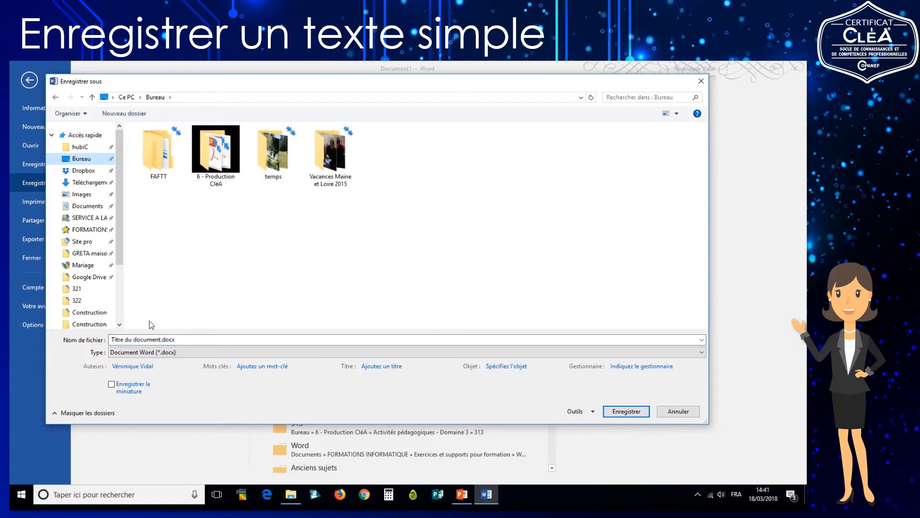
left_click(188, 338)
type("Ma ")
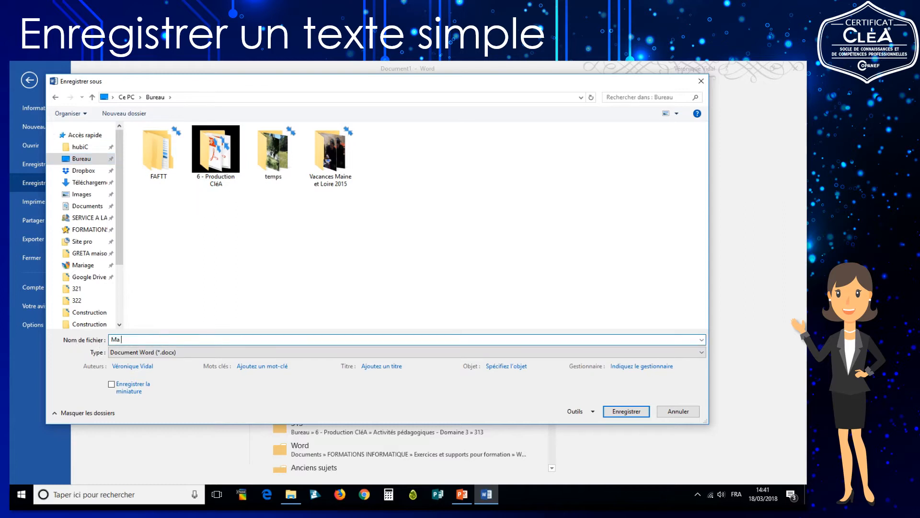
type("première saisie")
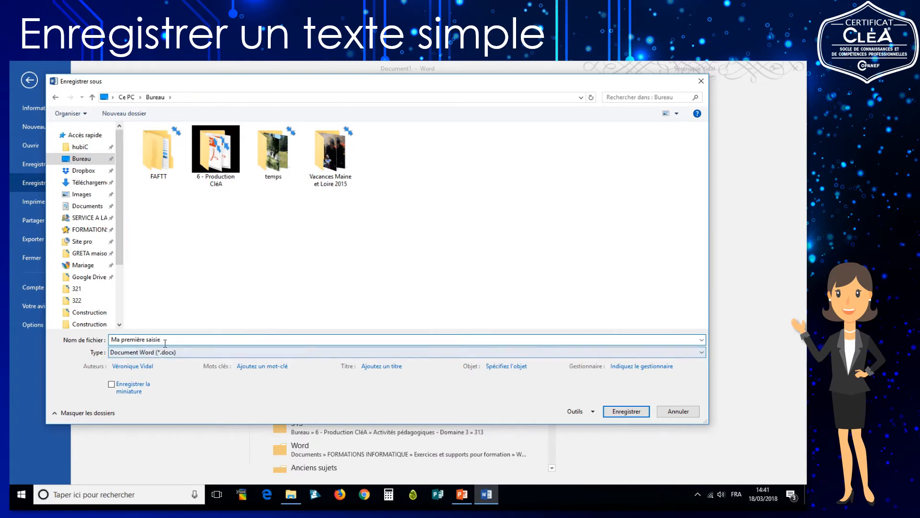
left_click(627, 411)
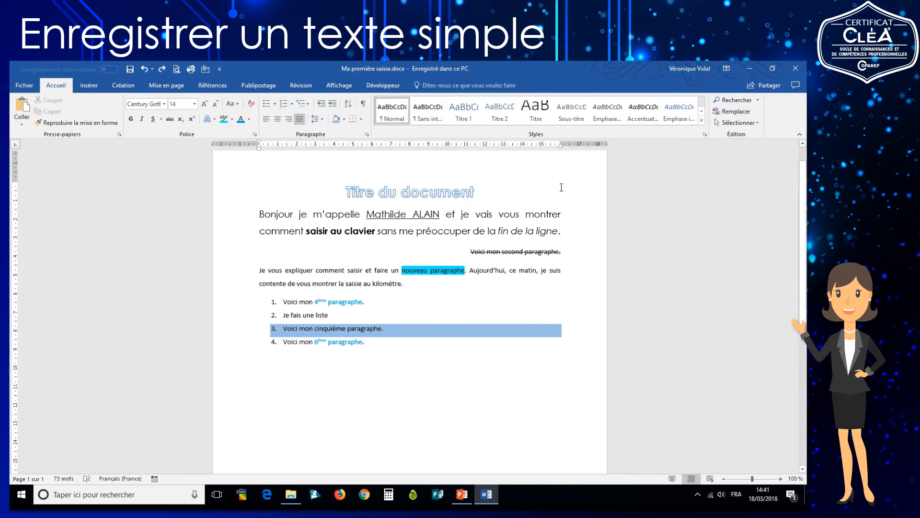
Insert a new paragraph reading "Bonne journée à tous." after the paragraph ending in "fin de la ligne."
left_click(560, 232)
key("Return")
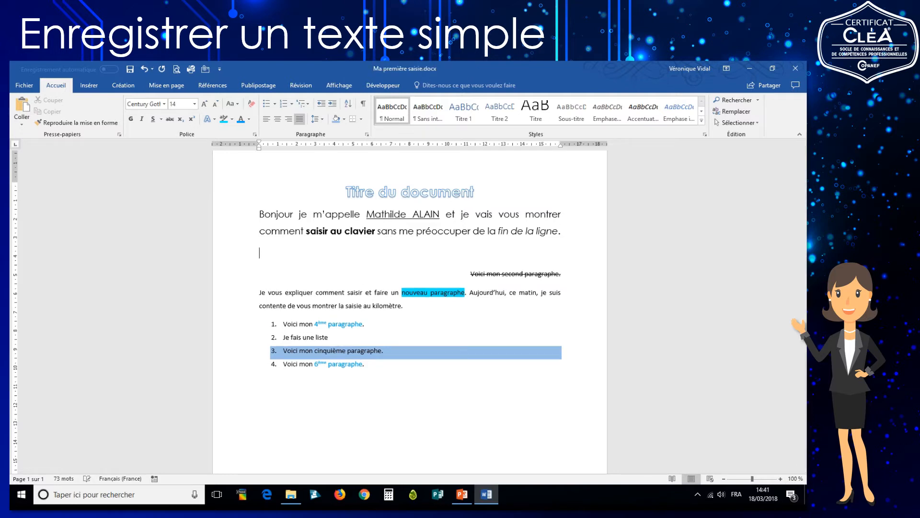
type("Bonne journée à tous.")
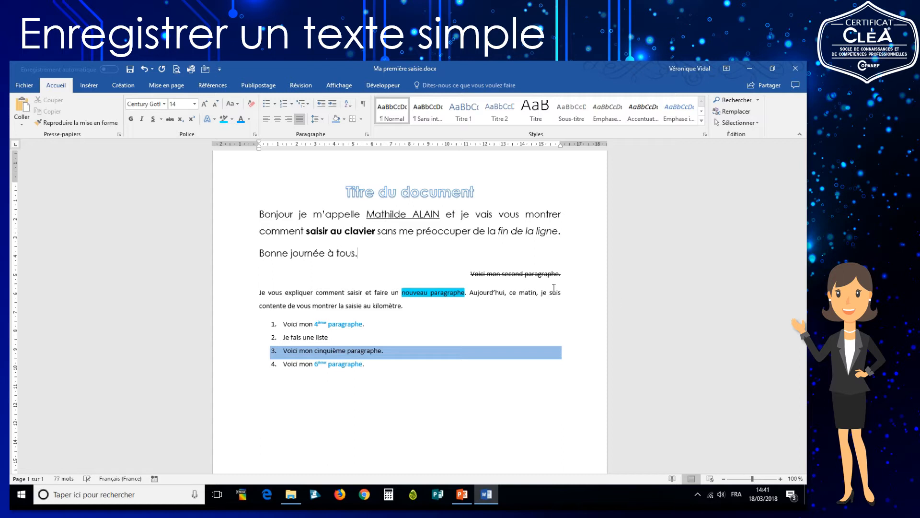
Make the word "journée" in the new paragraph bold, underlined and blue, and save the document under its existing name
double_click(307, 253)
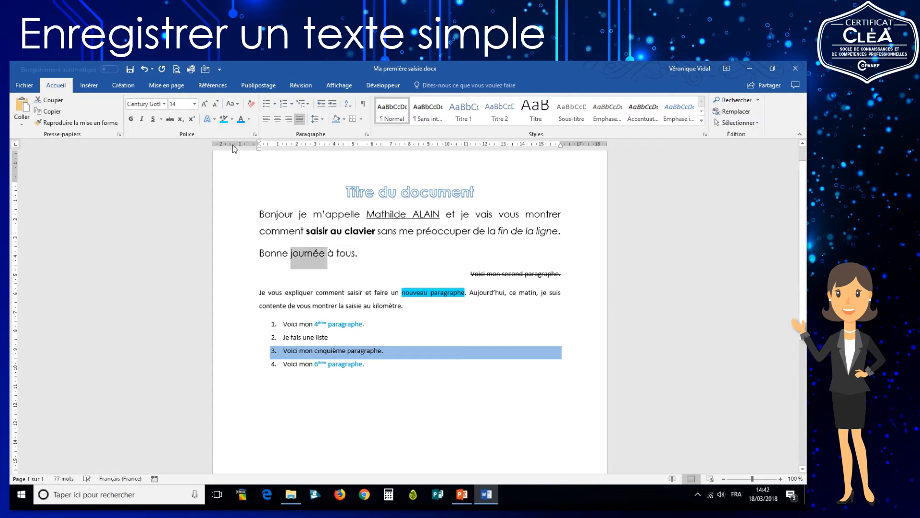
left_click(131, 118)
left_click(153, 118)
left_click(376, 260)
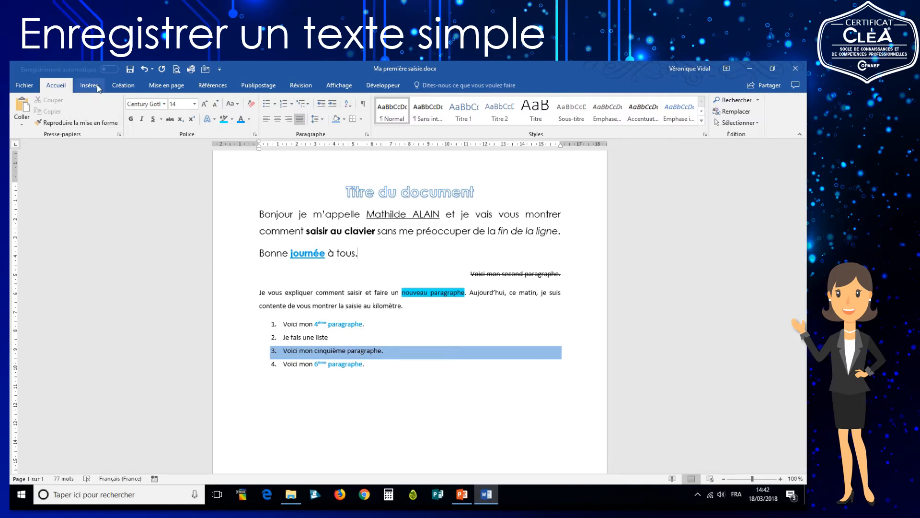
left_click(23, 87)
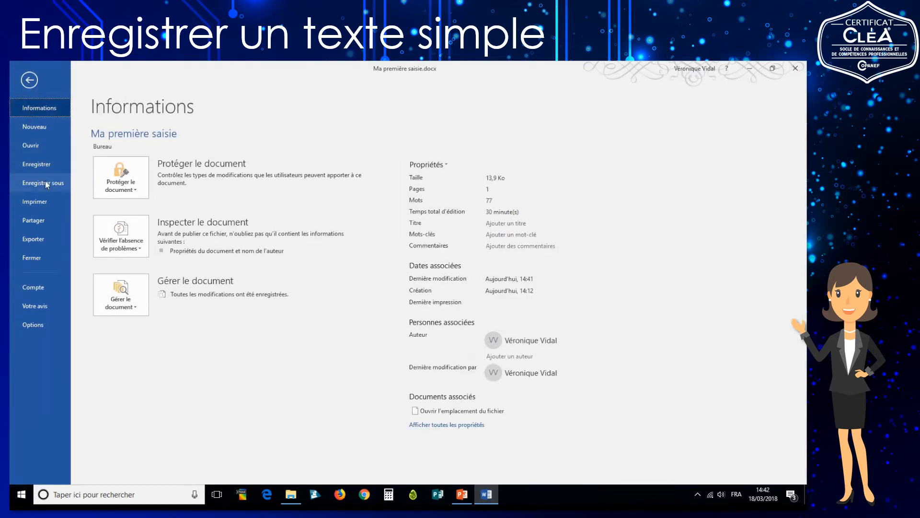
left_click(38, 164)
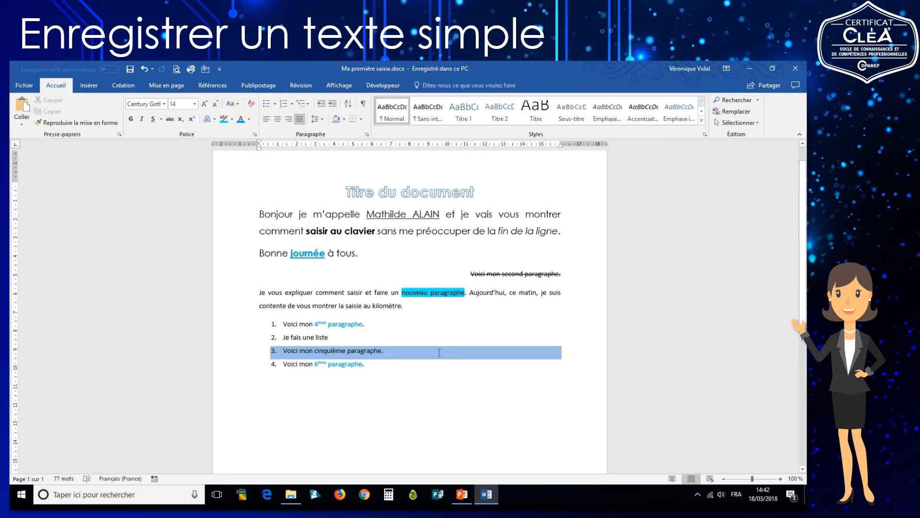
Add a fifth item reading "Et je continue....." at the end of the numbered list
left_click(414, 367)
key("Return")
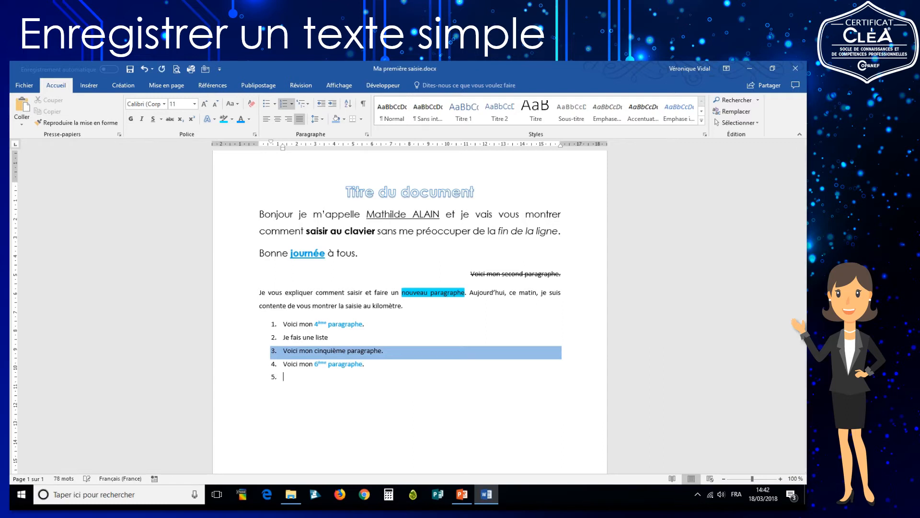
type("Et je continue.....")
key("ctrl+s")
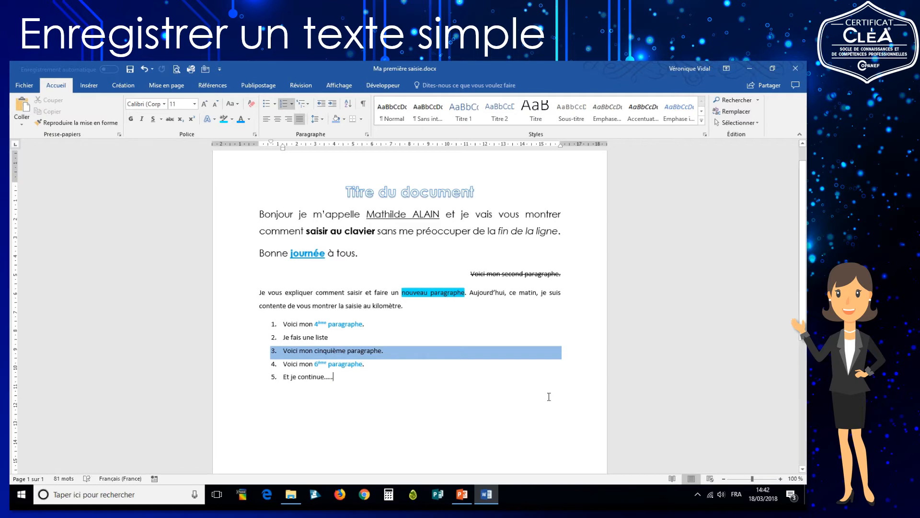
Close the document while saving its changes, and reopen "Ma première saisie.docx" from the desktop
left_click(793, 71)
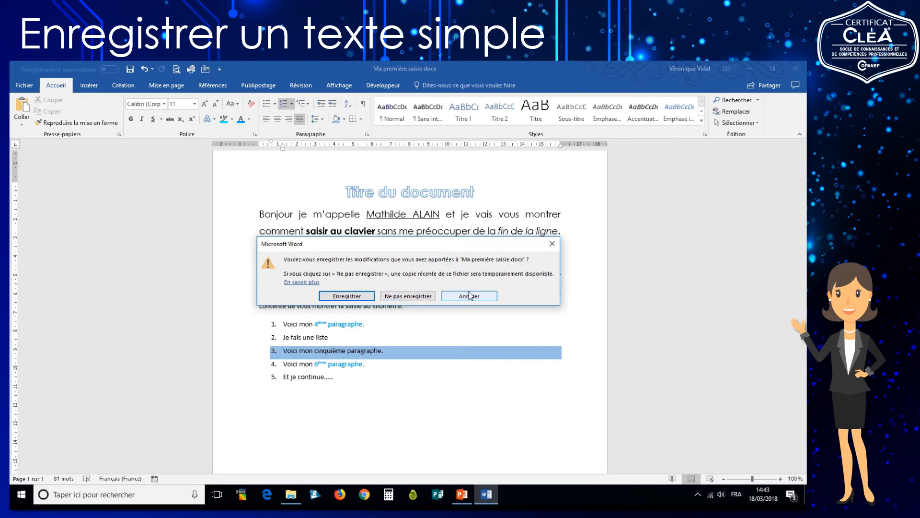
left_click(343, 299)
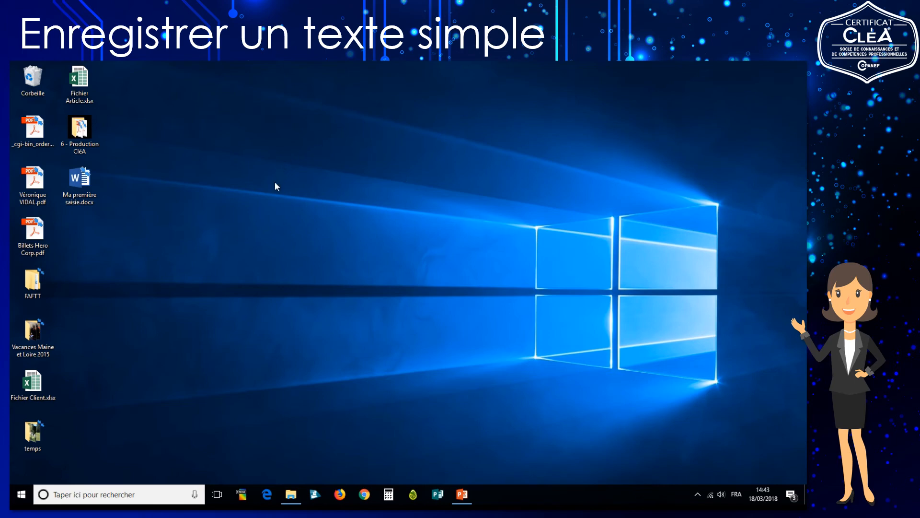
double_click(90, 196)
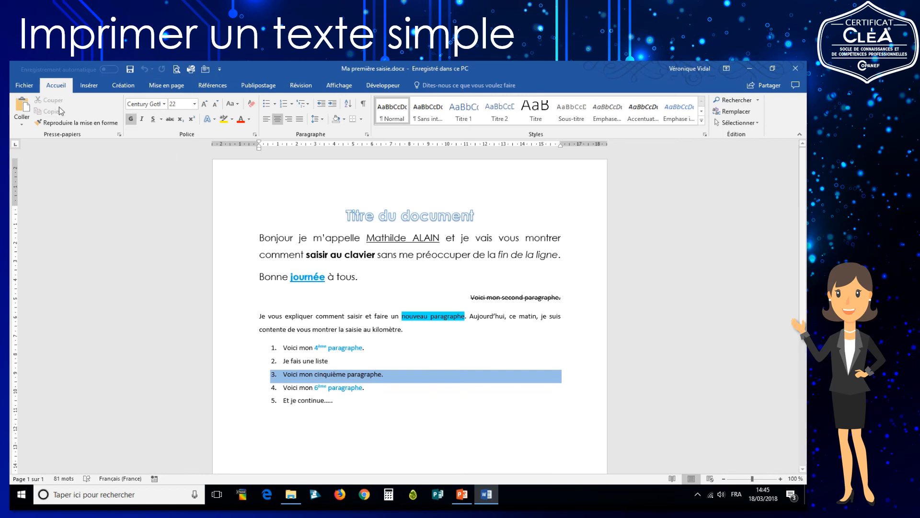
Print one copy of the entire document on the selected EPSON printer
left_click(27, 87)
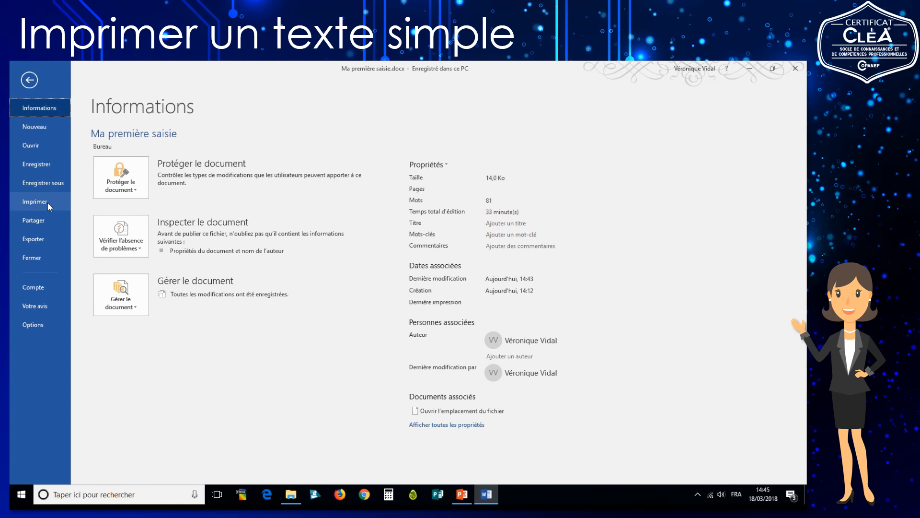
left_click(47, 203)
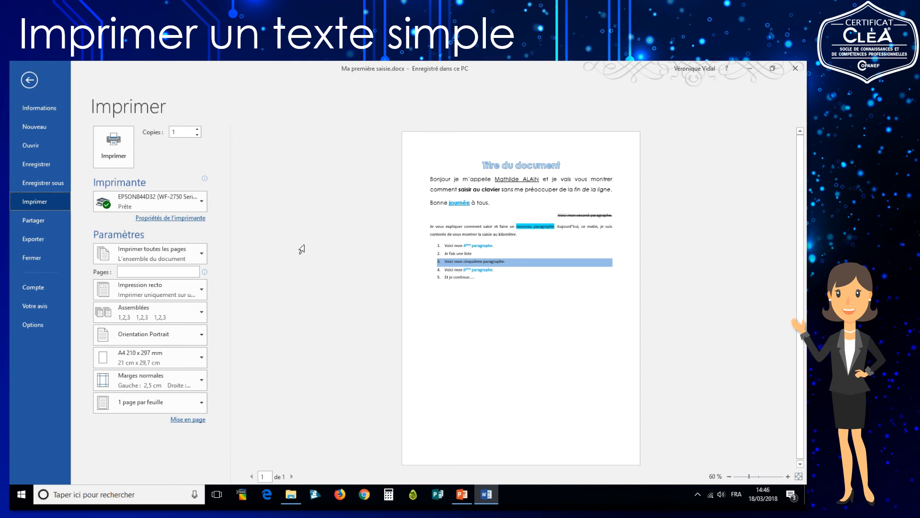
left_click(120, 151)
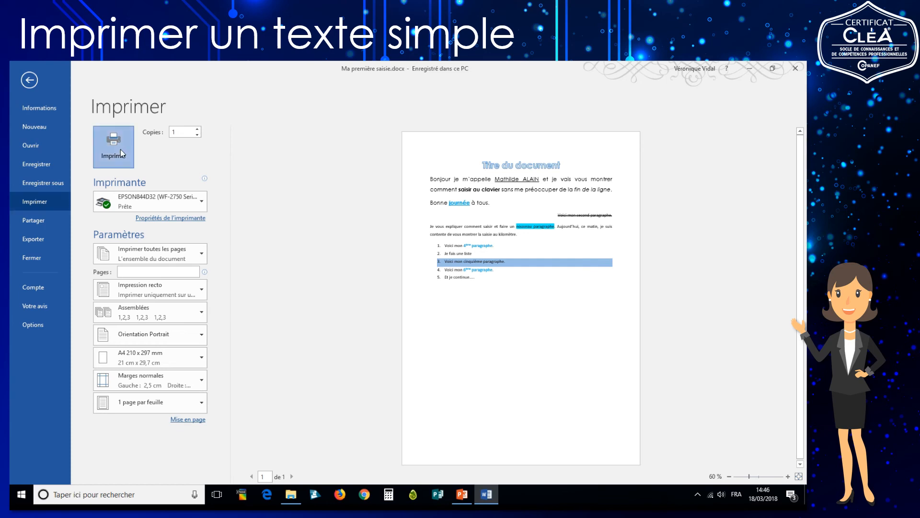